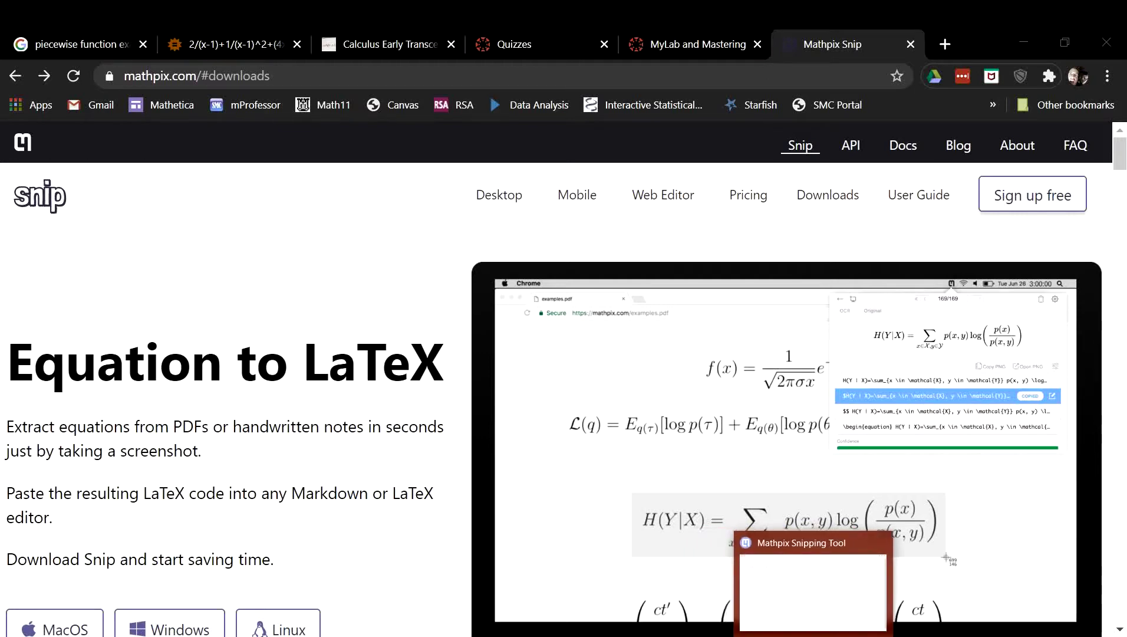
# - Bring up Mathpix Snipping Tool and enter snip mode over the exam PDF
pyautogui.click(810, 585)
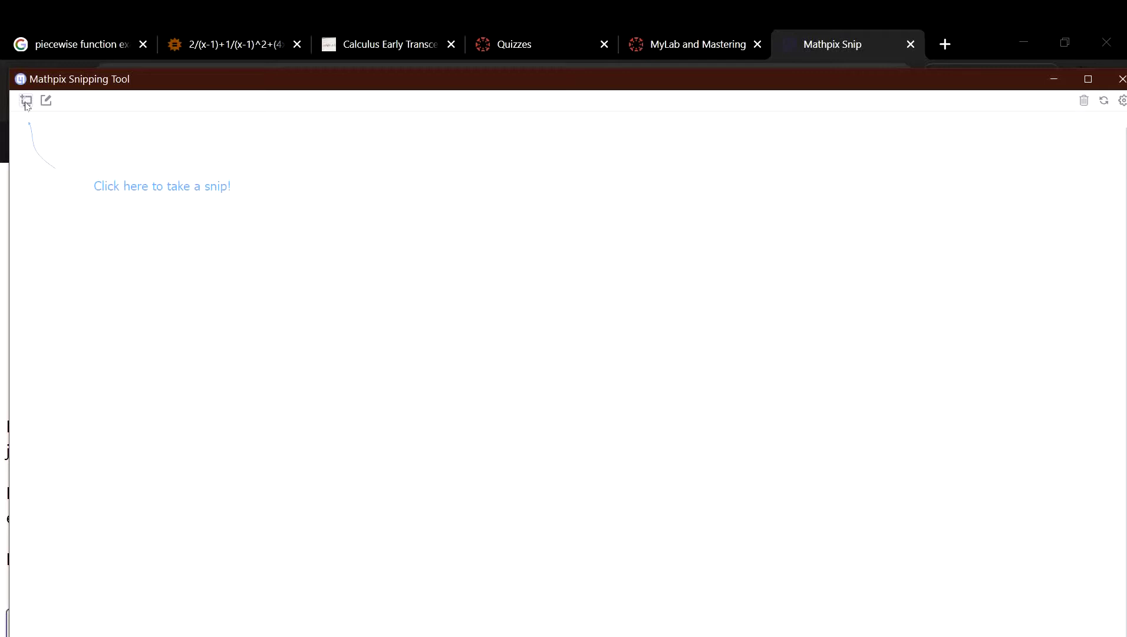
pyautogui.click(26, 102)
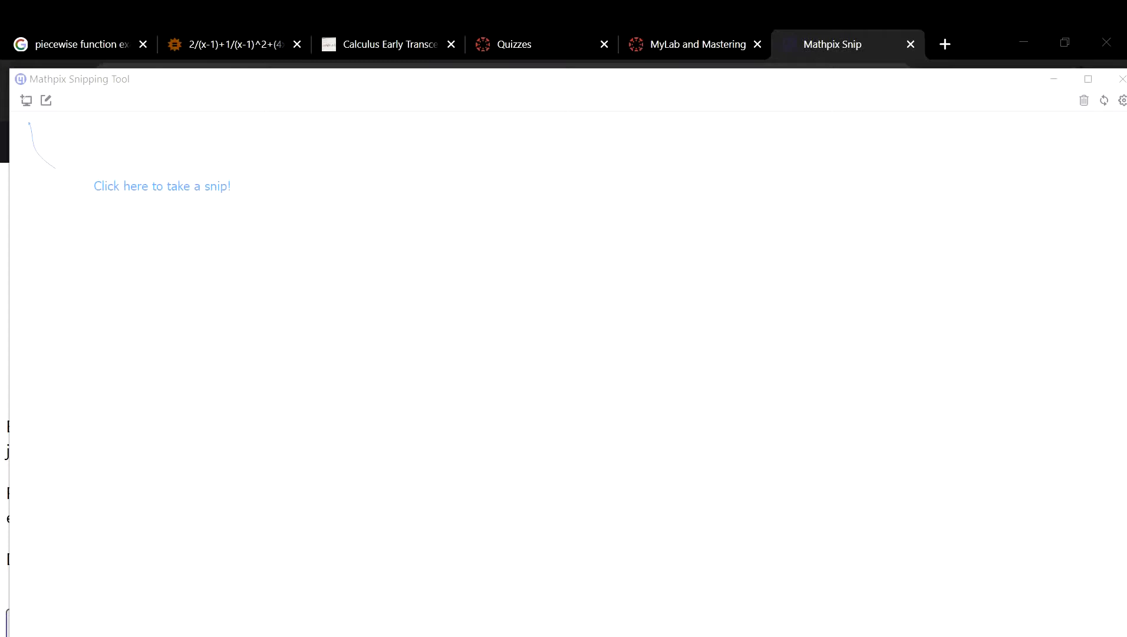
# - Snip the handwritten sin x series from the Exam 3 Draft PDF and view the LaTeX result full screen
pyautogui.moveTo(53, 79); pyautogui.dragTo(464, 77)
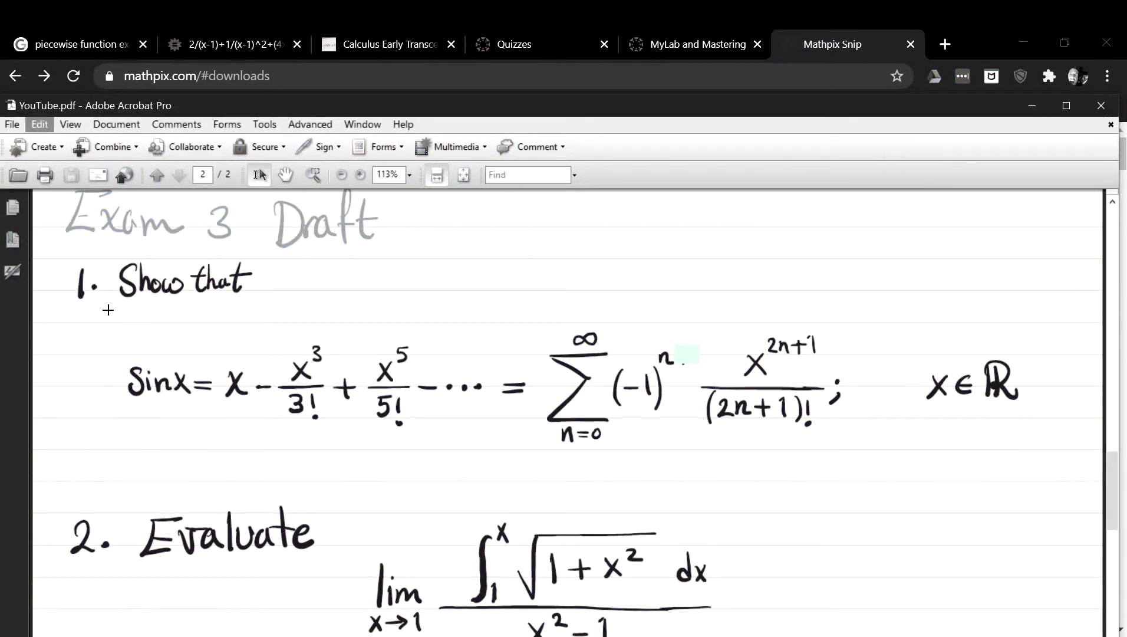
pyautogui.moveTo(109, 318)
pyautogui.mouseDown()
pyautogui.moveTo(1039, 406)
pyautogui.moveTo(1050, 458)
pyautogui.mouseUp()
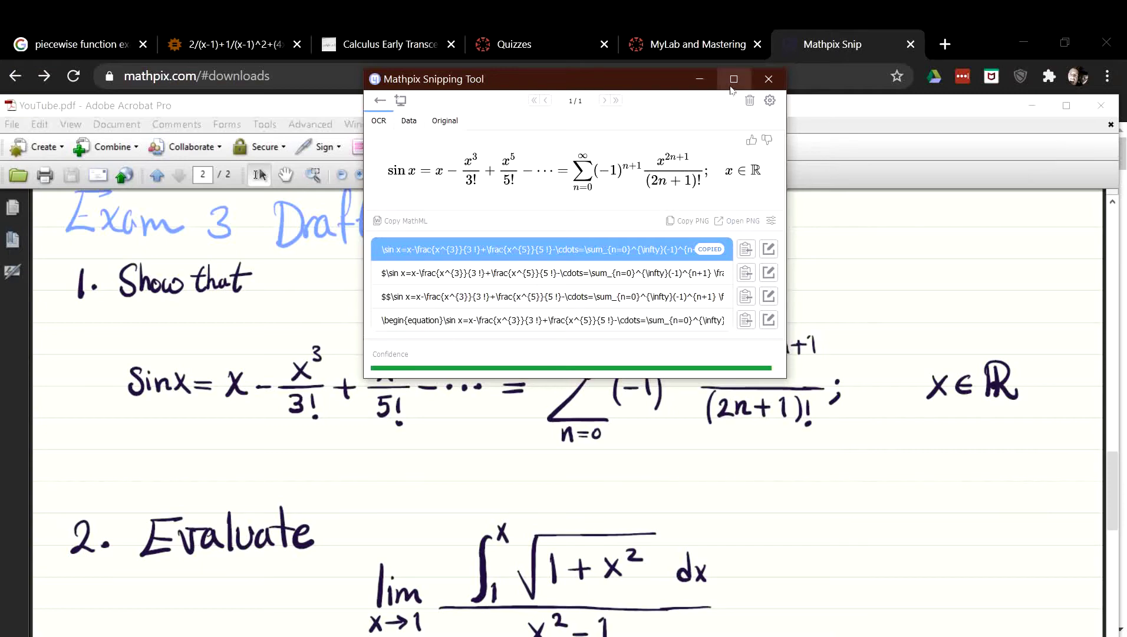
pyautogui.click(733, 79)
pyautogui.click(1102, 13)
pyautogui.click(721, 39)
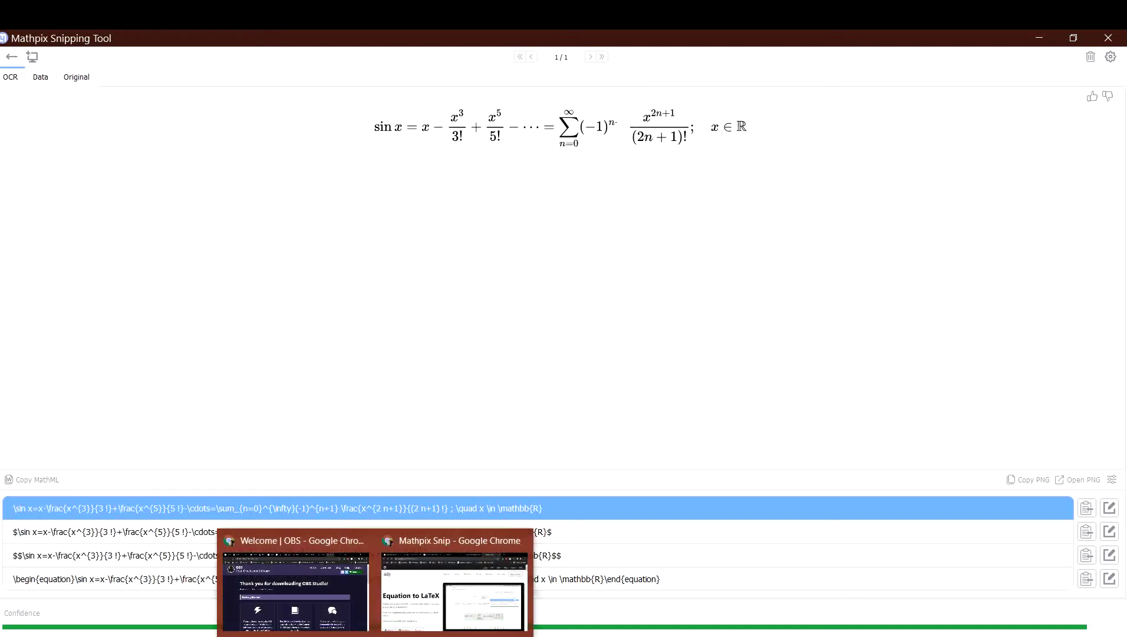
# - Create a new quiz from the Canvas course's Quizzes page
pyautogui.click(453, 591)
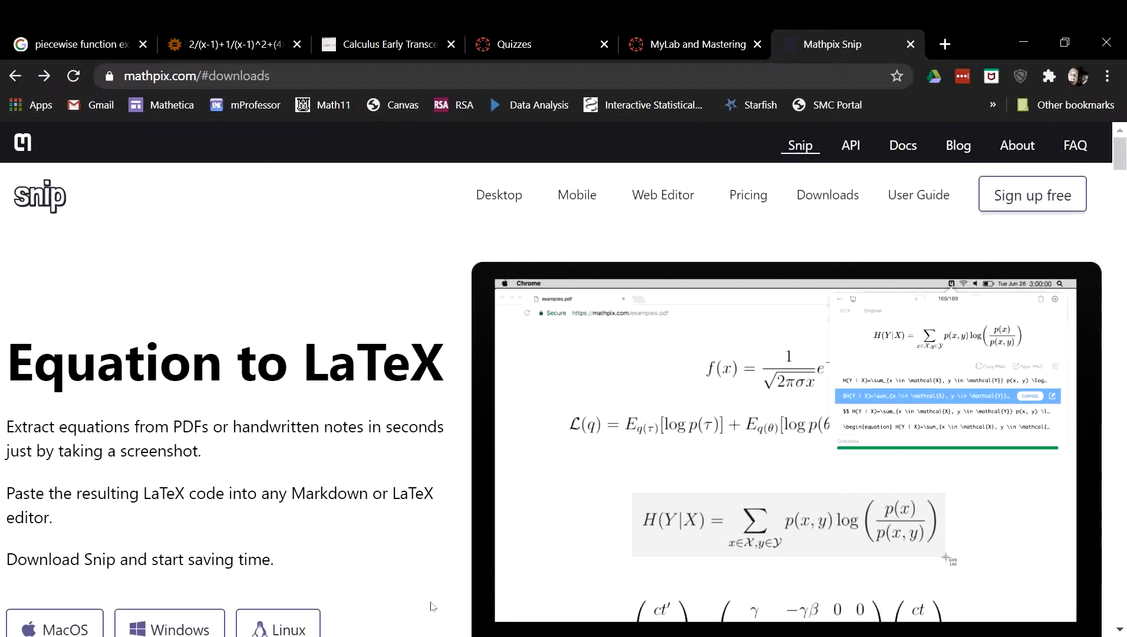
pyautogui.click(519, 42)
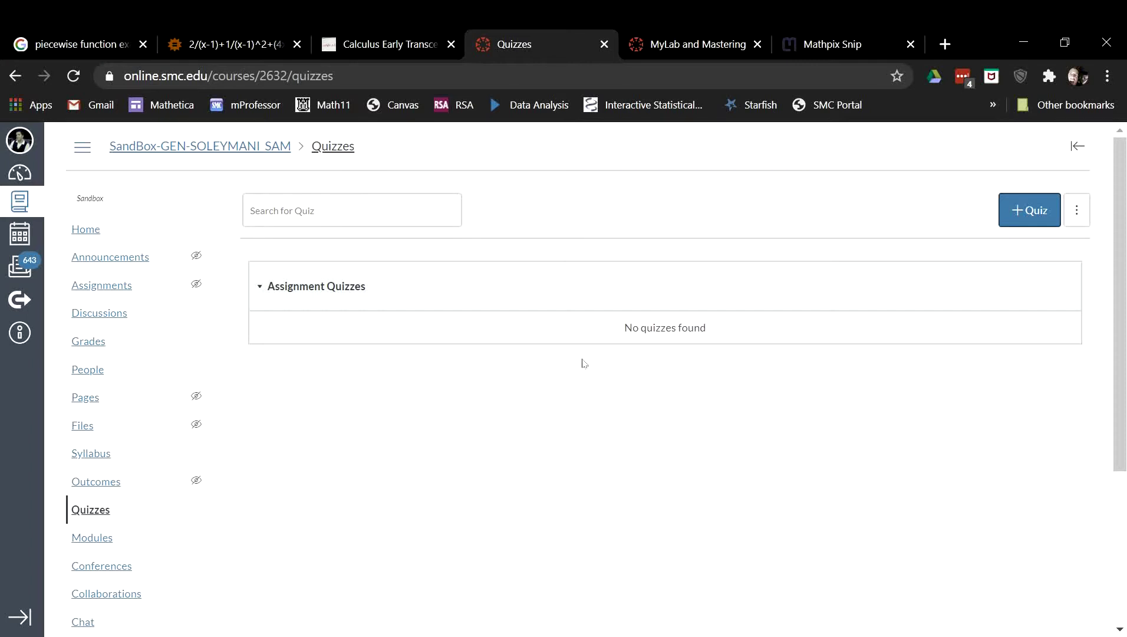
pyautogui.click(1030, 209)
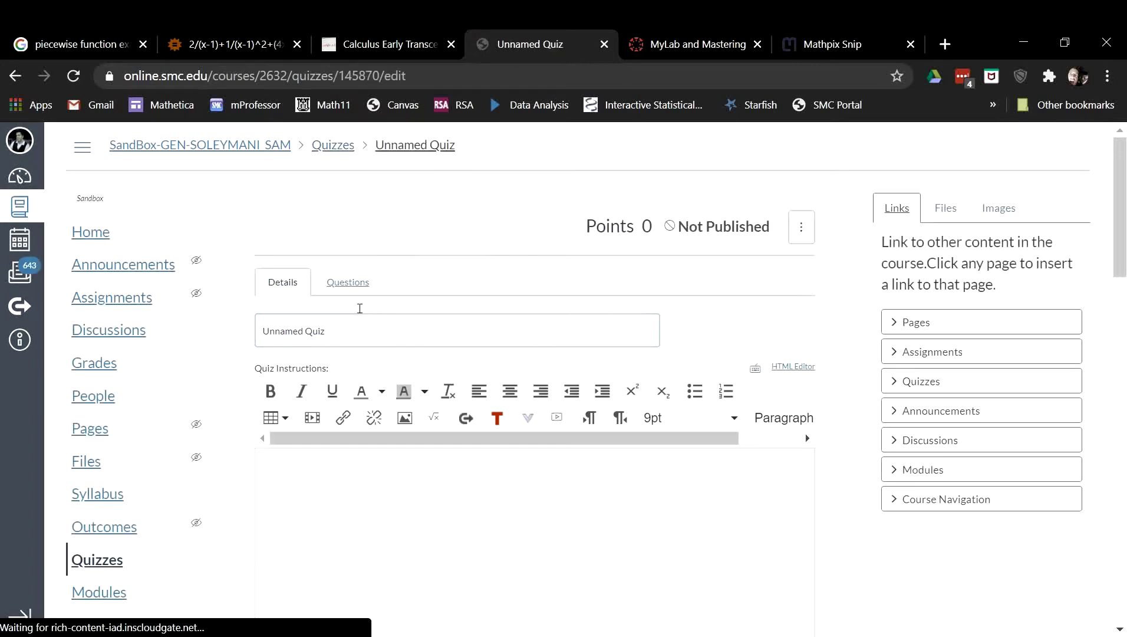
# - Add a new question under the quiz's Questions and bring up its question-type list
pyautogui.click(348, 281)
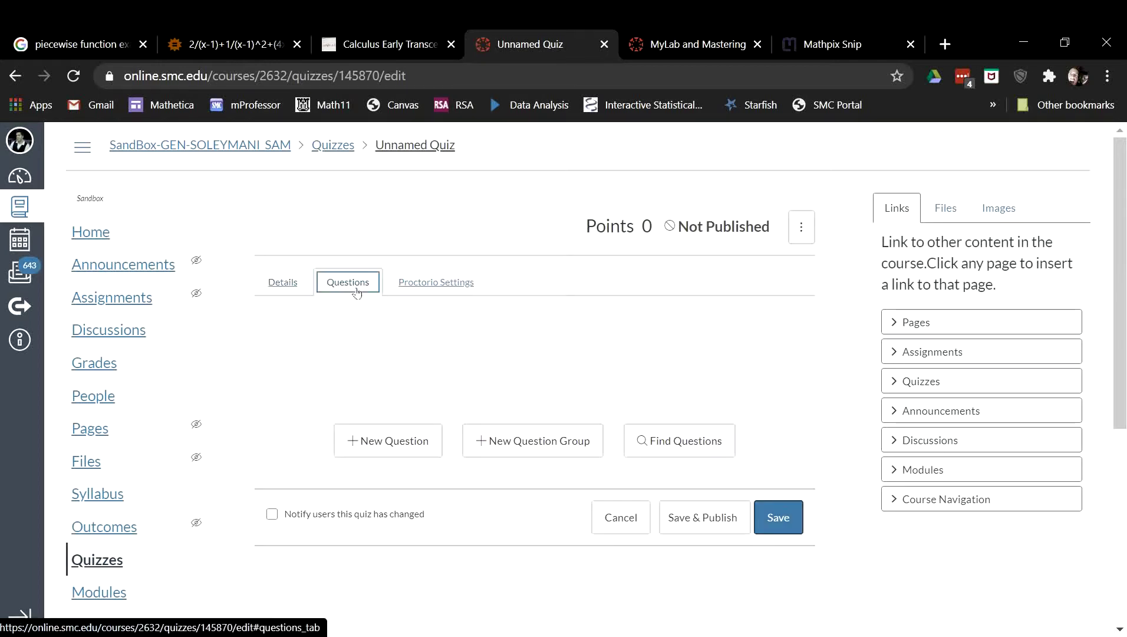
pyautogui.click(387, 439)
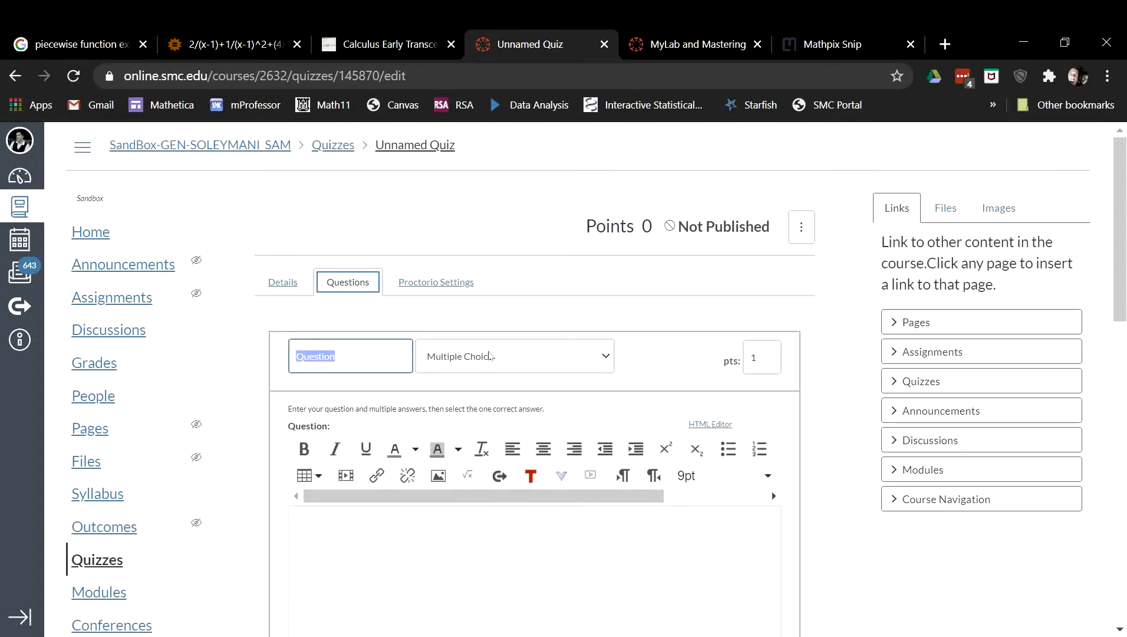
pyautogui.click(493, 356)
pyautogui.scroll(-1, 496, 290)
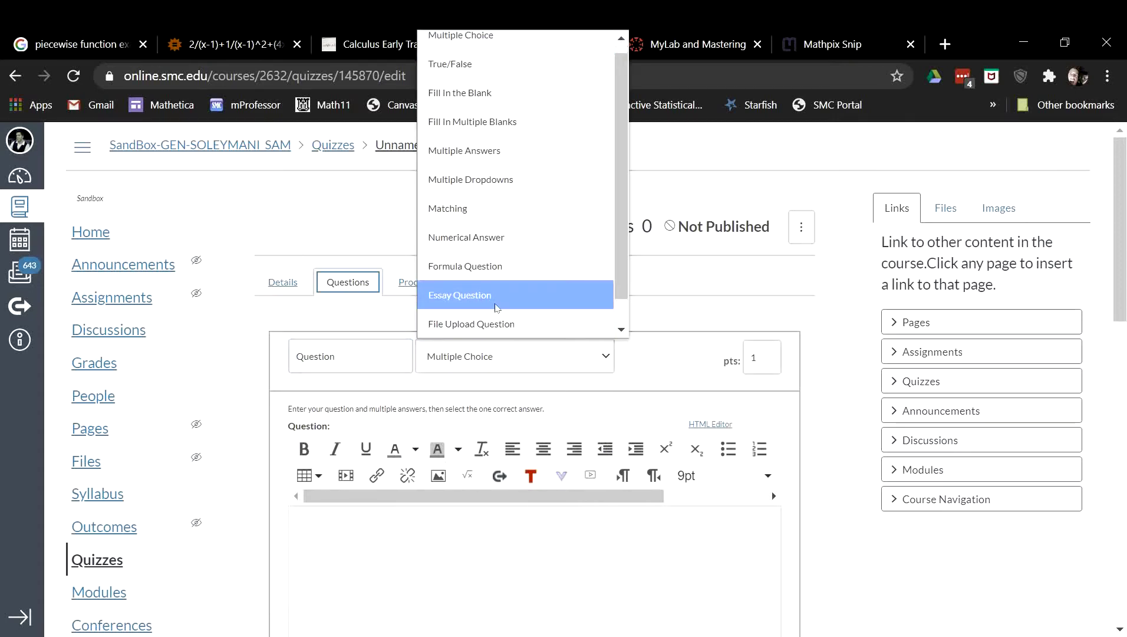
pyautogui.scroll(-1, 504, 299)
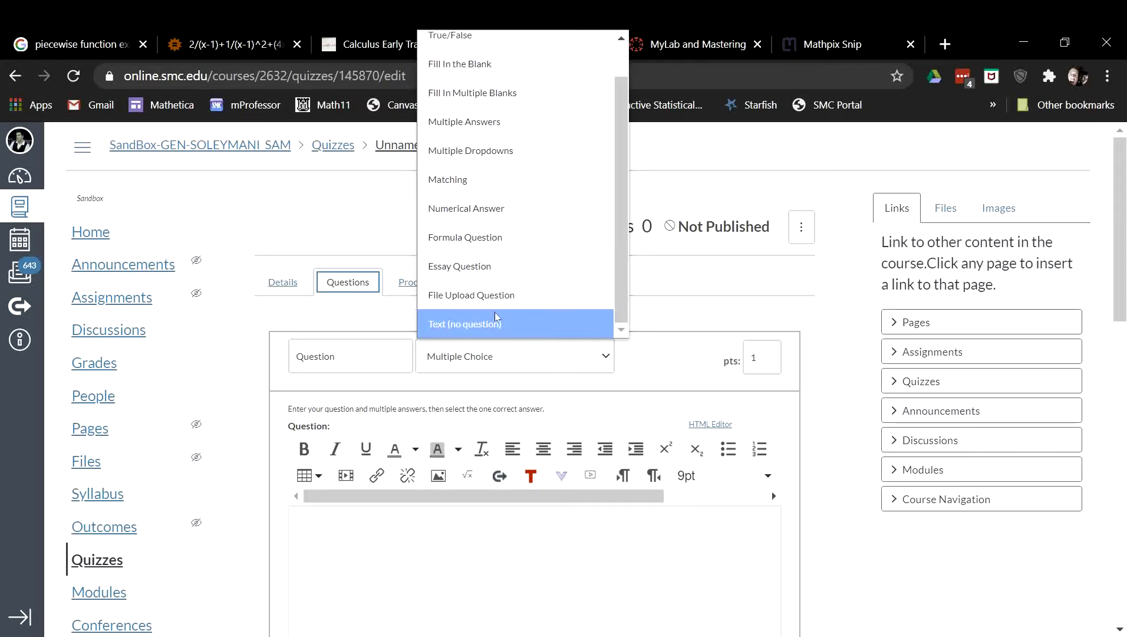
# - Make the question a File Upload Question and bring up the equation editor in Advanced view
pyautogui.click(498, 299)
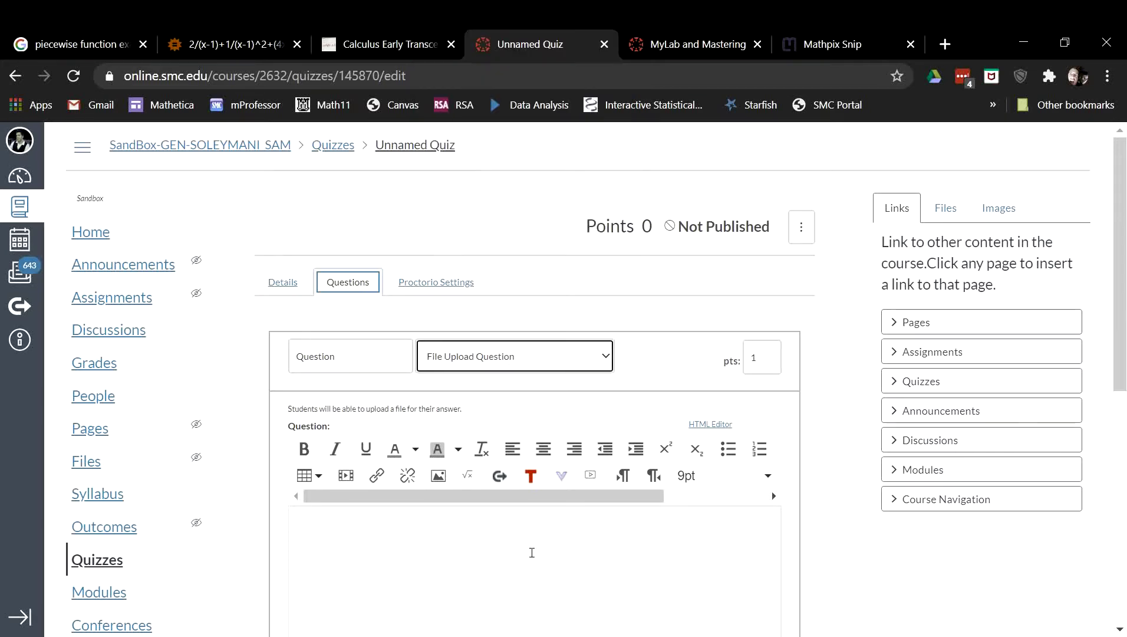
pyautogui.click(532, 554)
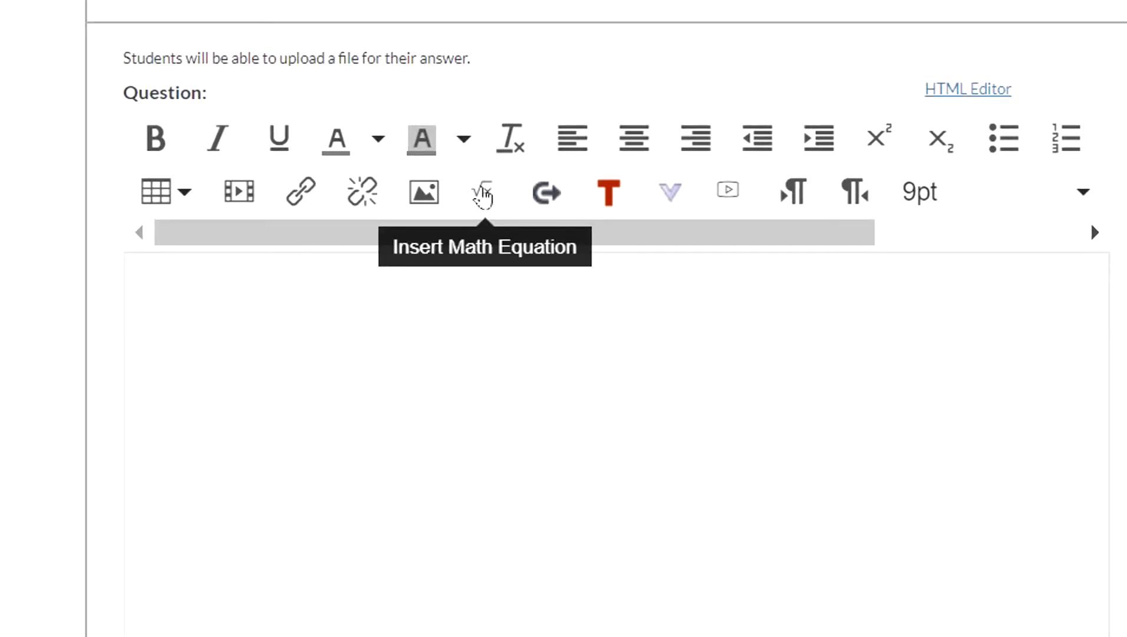
pyautogui.click(480, 191)
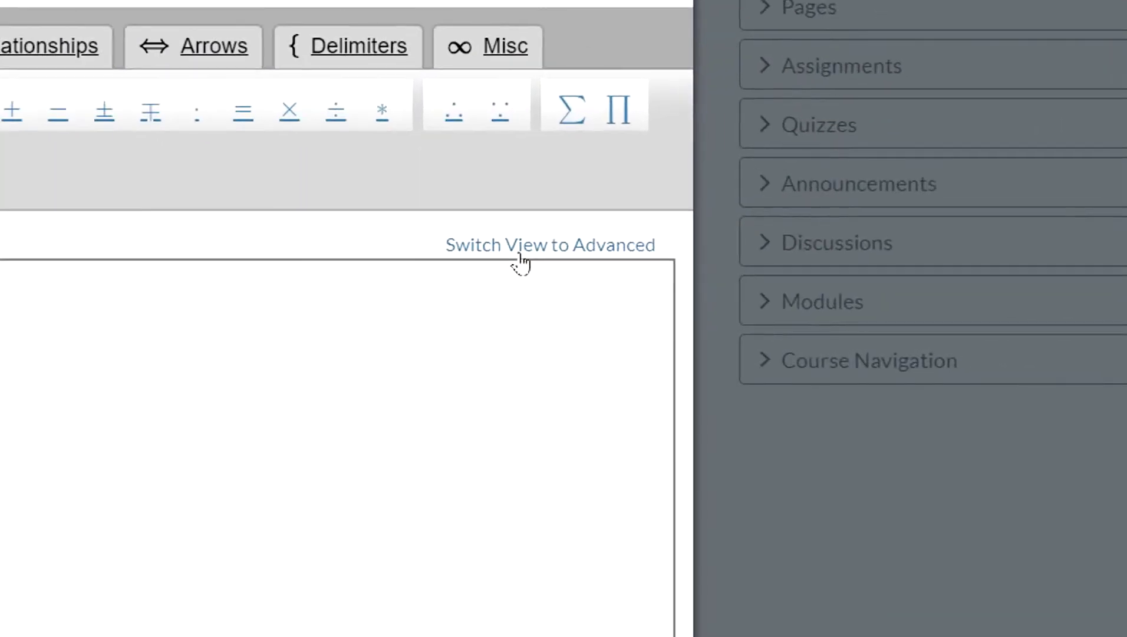
pyautogui.click(780, 295)
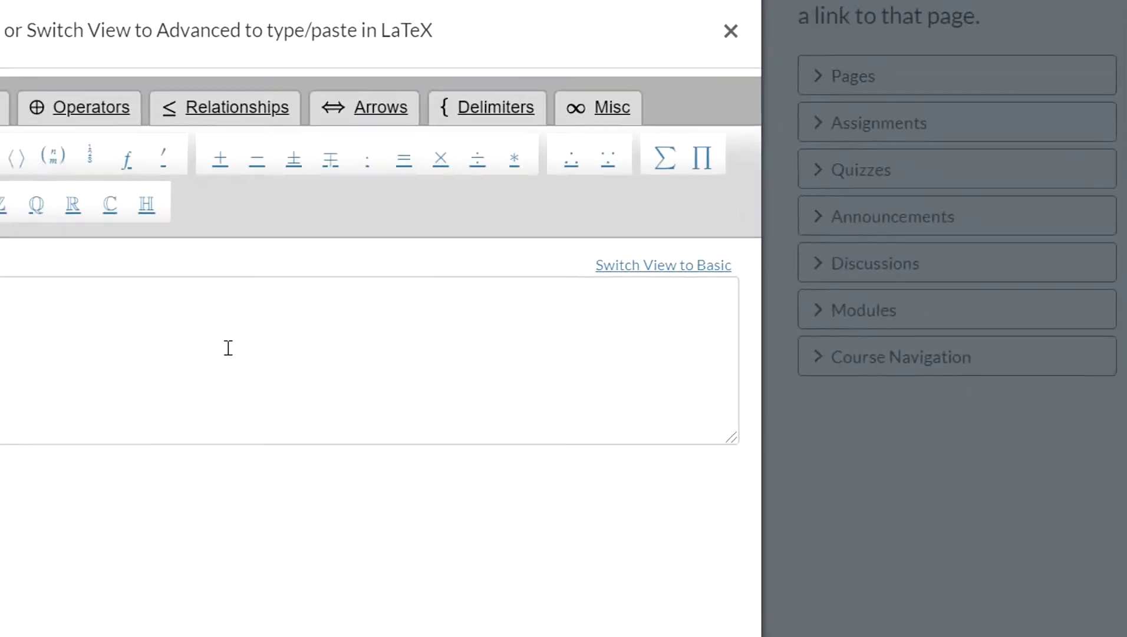
# - Paste the copied sin x series LaTeX and insert it as a rendered equation in the question
pyautogui.rightClick(519, 347)
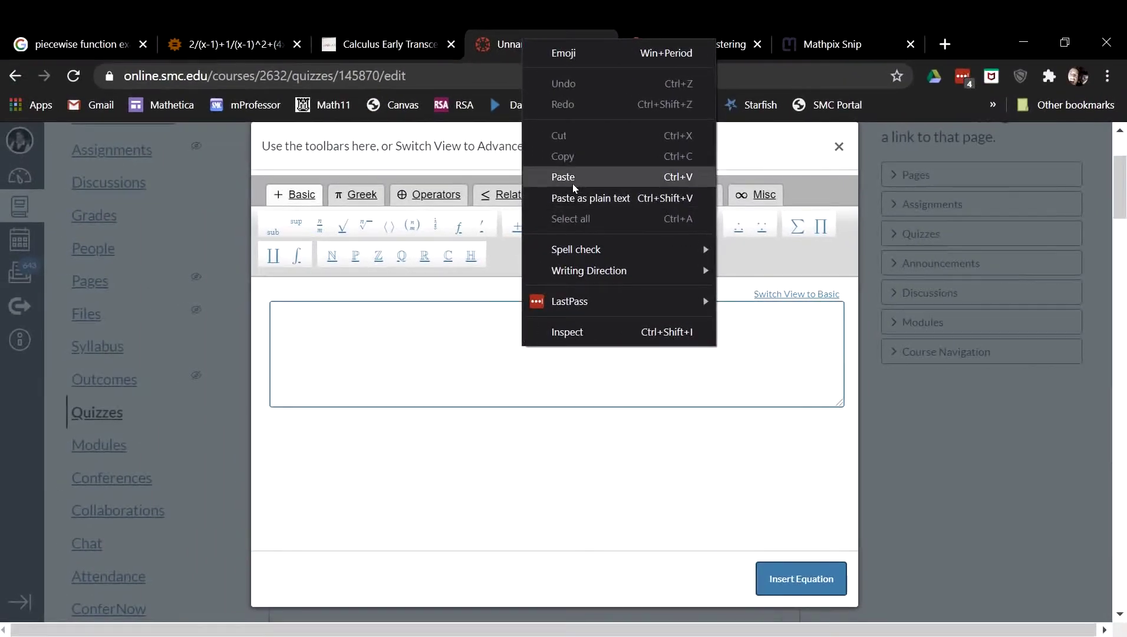
pyautogui.click(574, 175)
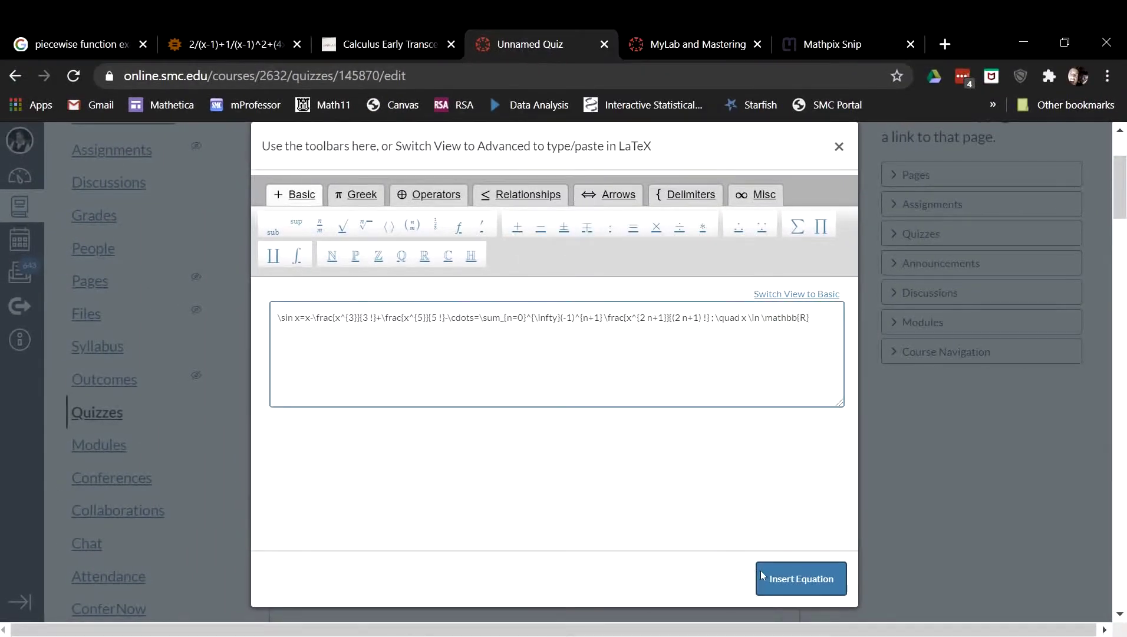
pyautogui.click(800, 577)
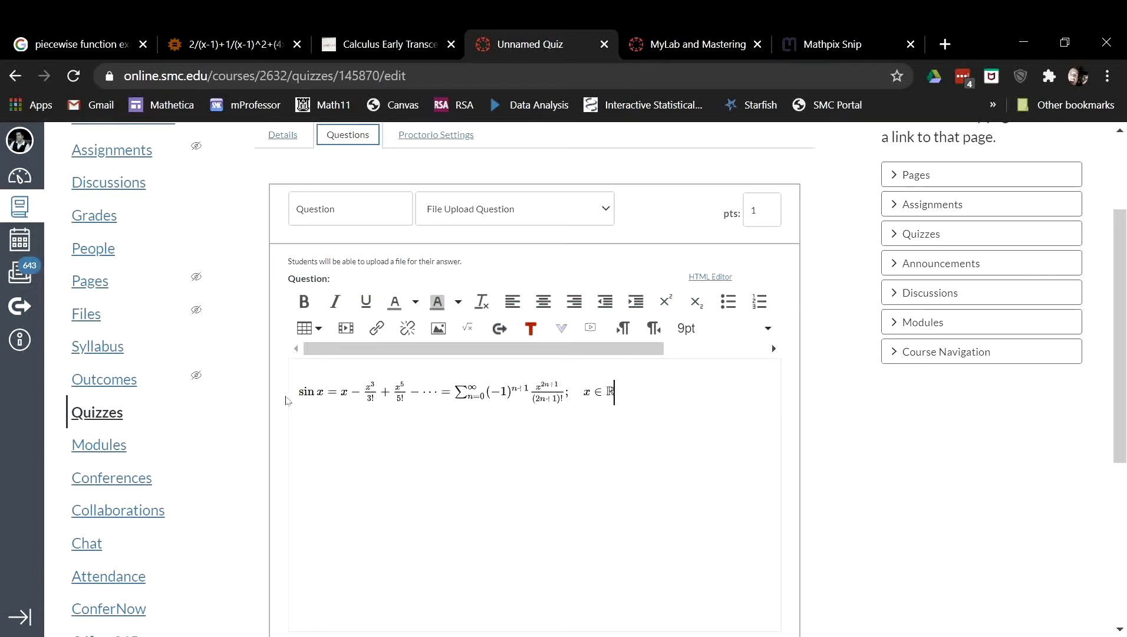
# - Set the text before the equation to 10pt for the 'Show that' lead-in
pyautogui.click(296, 392)
pyautogui.click(724, 328)
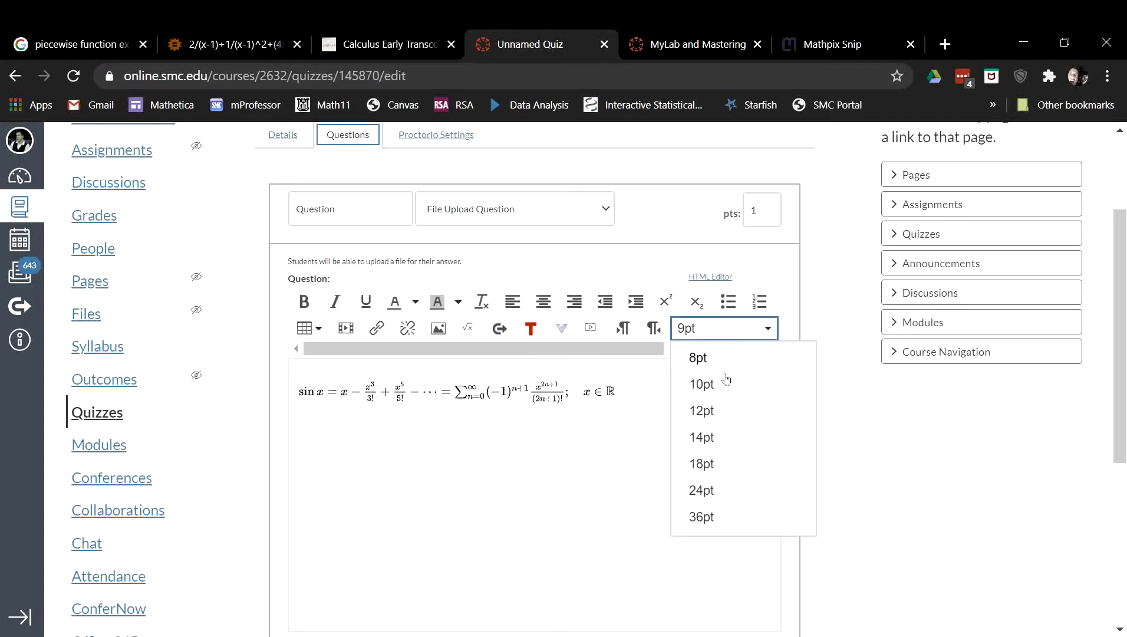
pyautogui.click(702, 383)
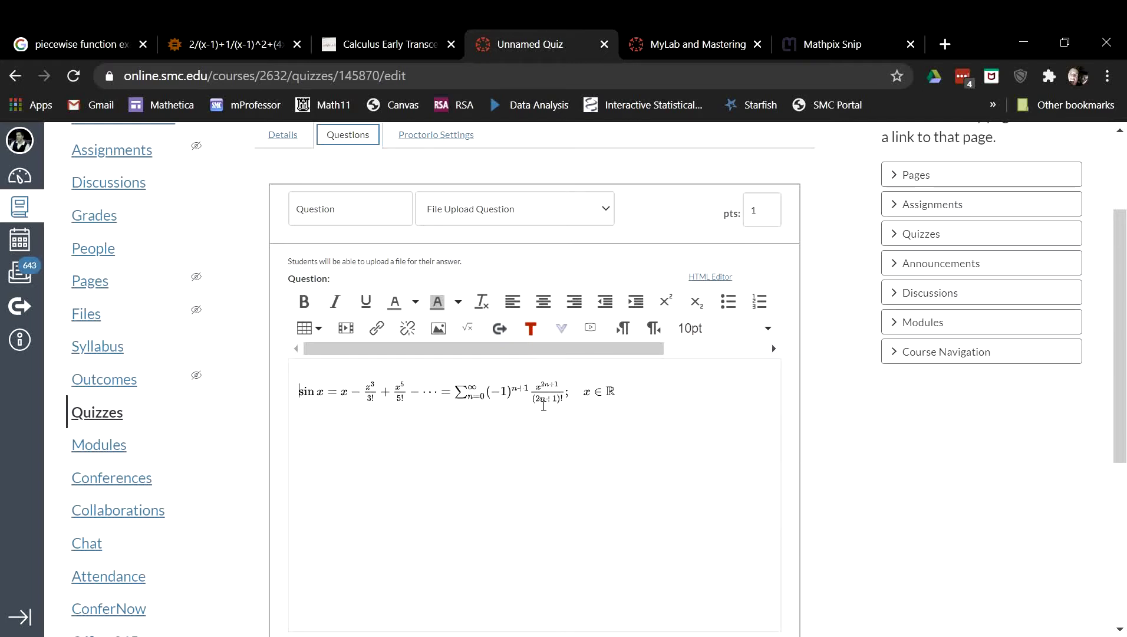
pyautogui.write('Show t')
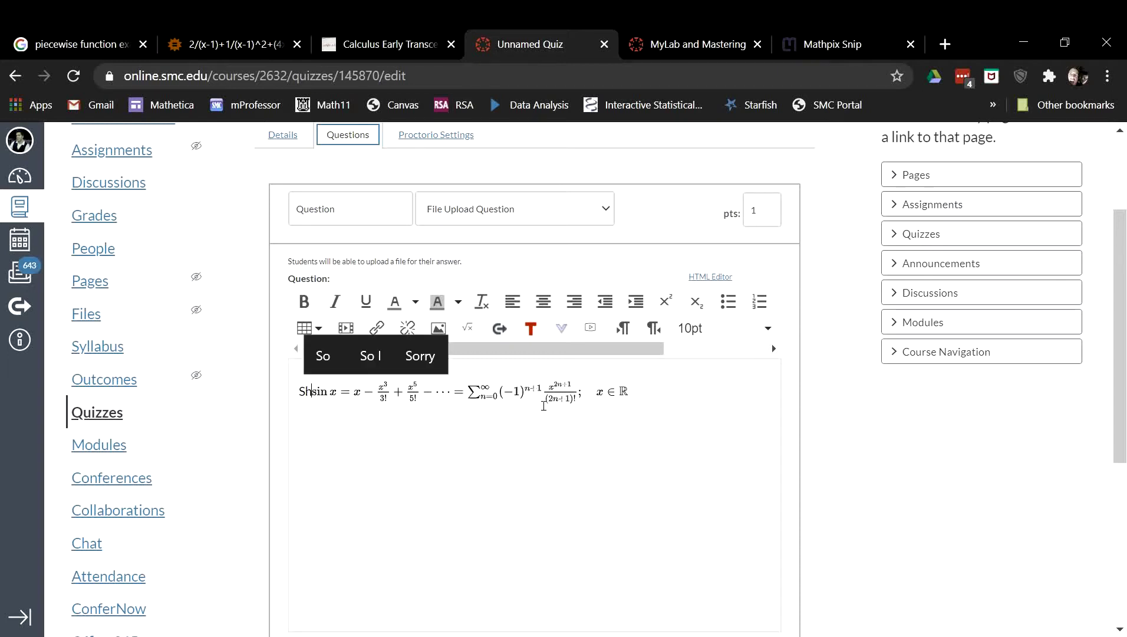
pyautogui.write('hat')
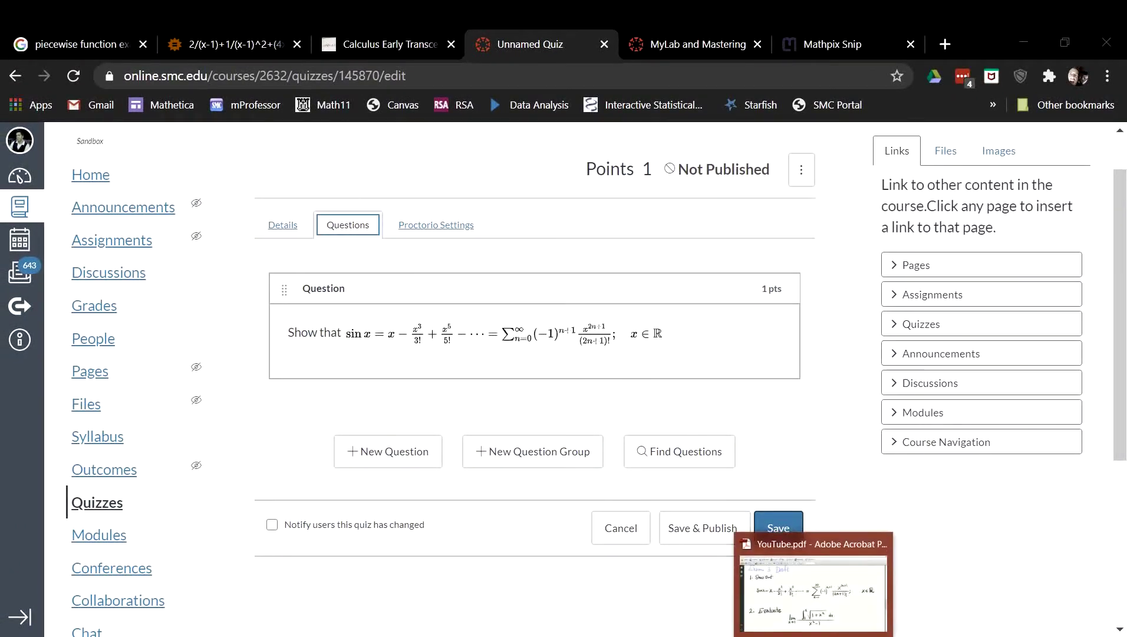
# - Snip the limit-of-an-integral expression from the exam PDF into LaTeX and return to the Canvas quiz
pyautogui.click(815, 589)
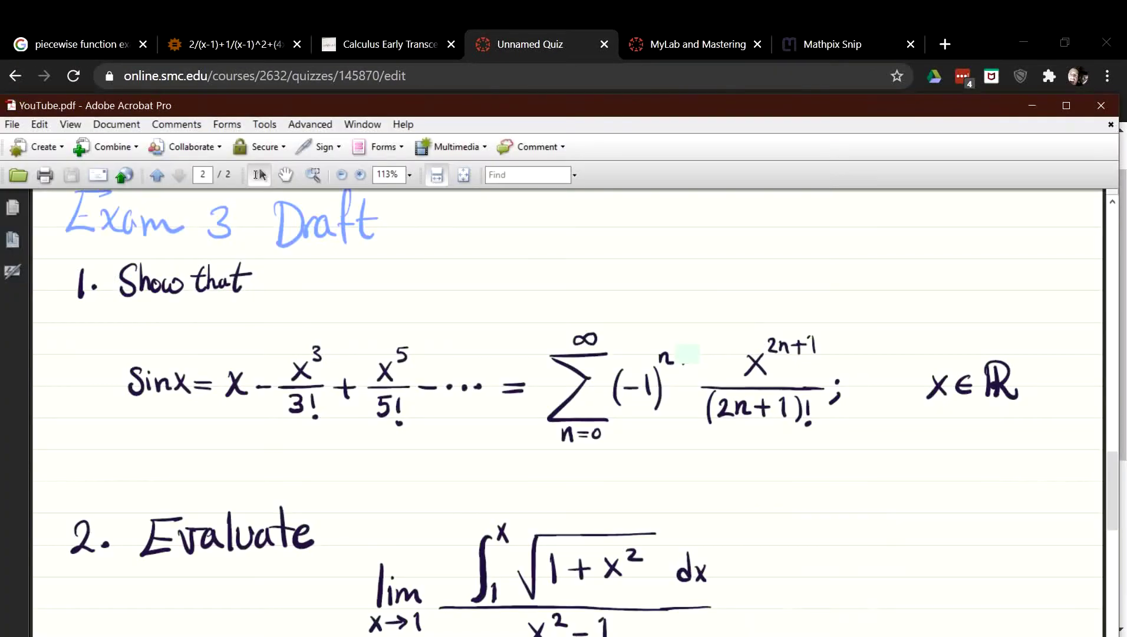
pyautogui.moveTo(1115, 501); pyautogui.dragTo(1114, 538)
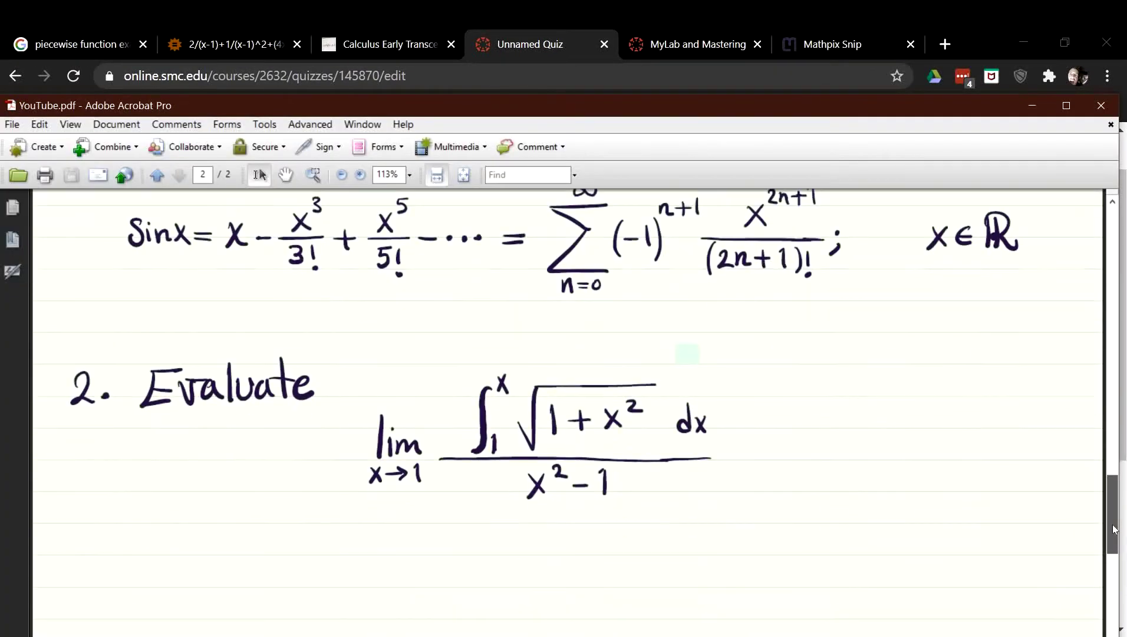
pyautogui.hotkey('alt', 'Tab')
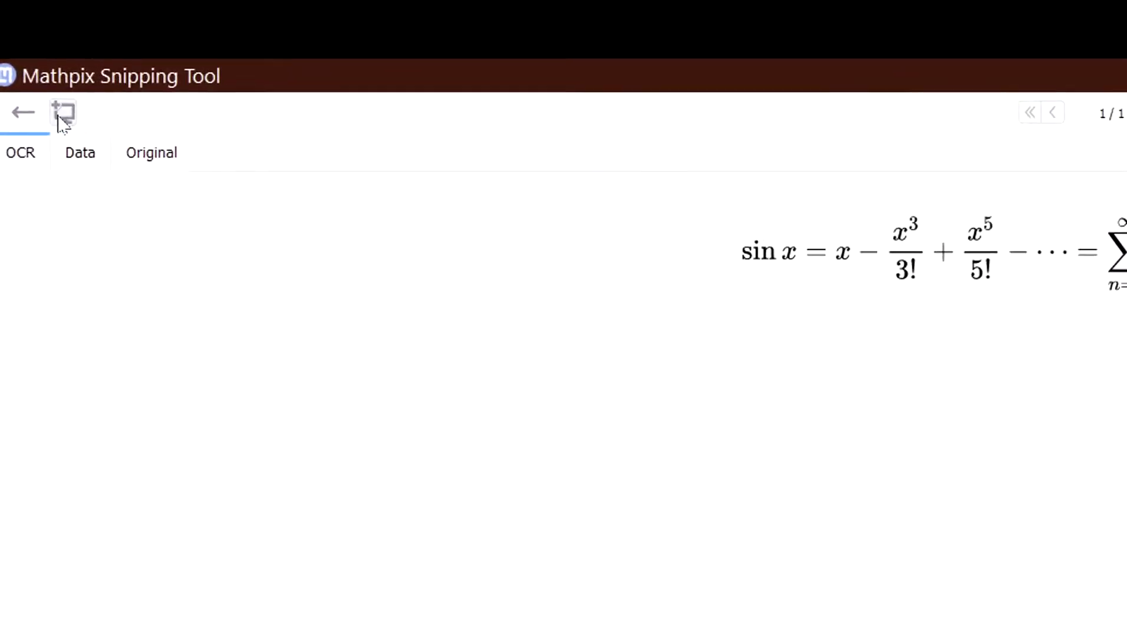
pyautogui.click(62, 115)
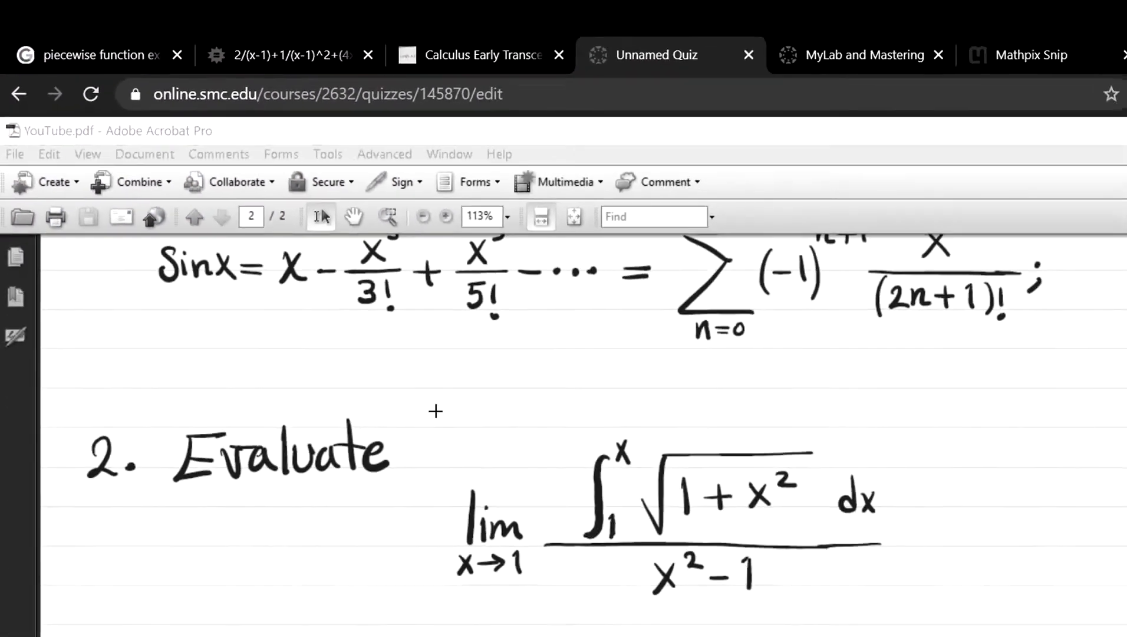
pyautogui.moveTo(352, 331); pyautogui.dragTo(745, 511)
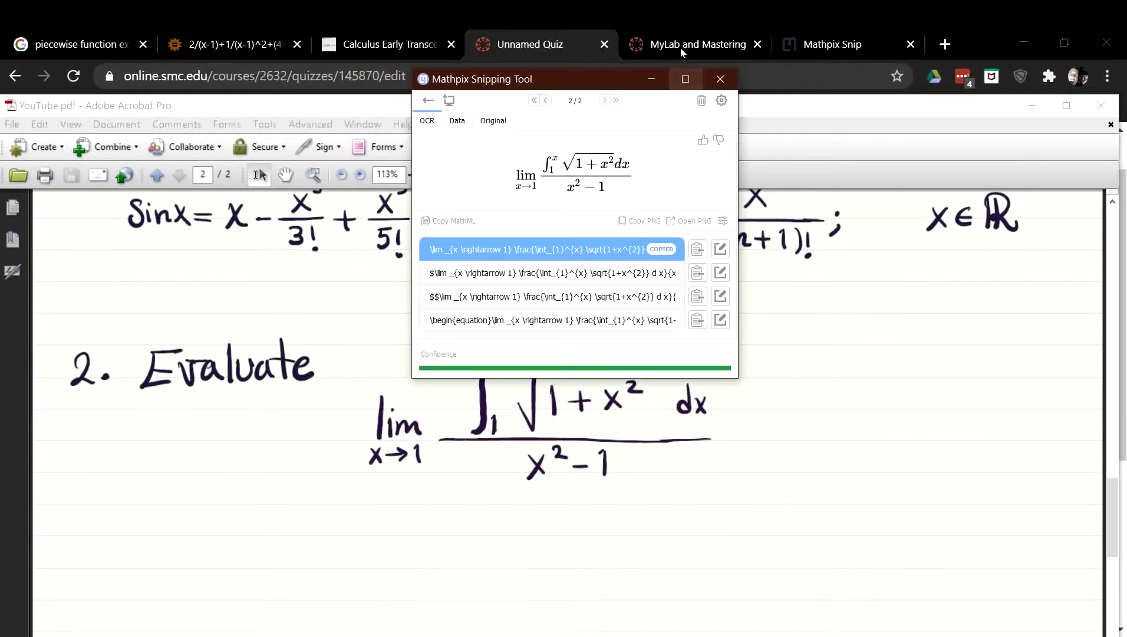
pyautogui.click(686, 79)
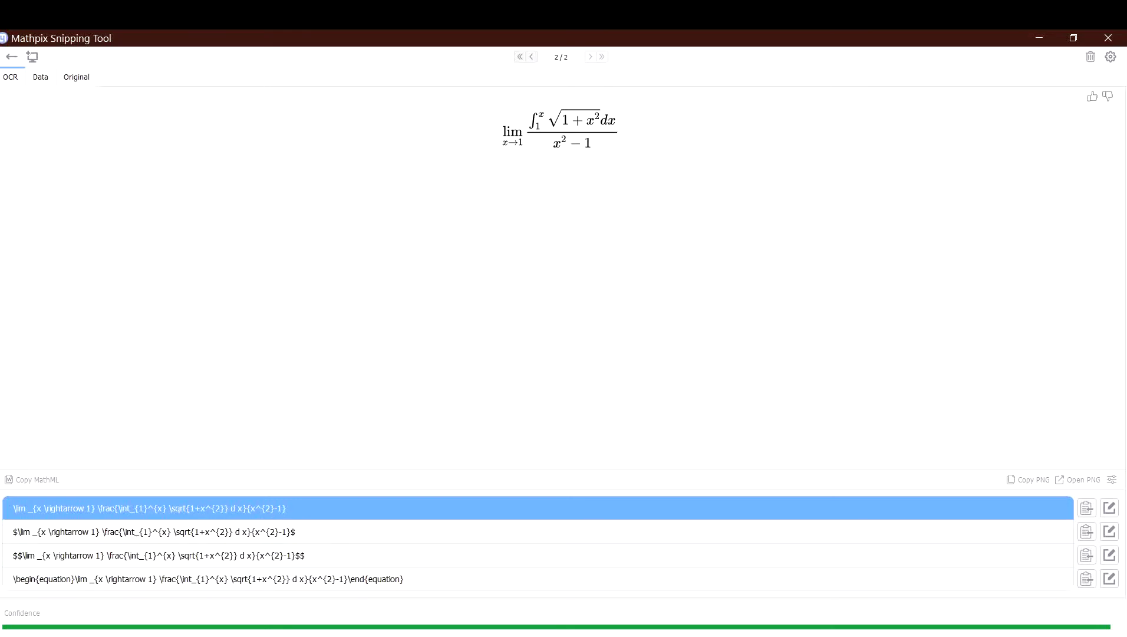
pyautogui.hotkey('alt', 'Tab')
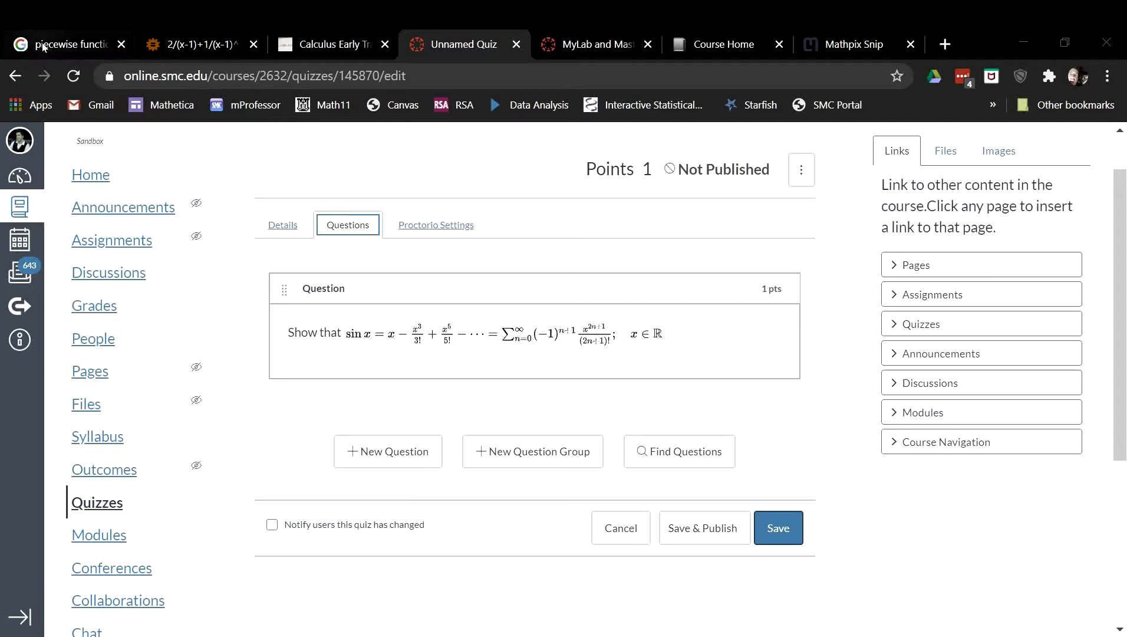
# - Snip the piecewise function formula from the Google Images results into LaTeX and review it full screen
pyautogui.click(62, 44)
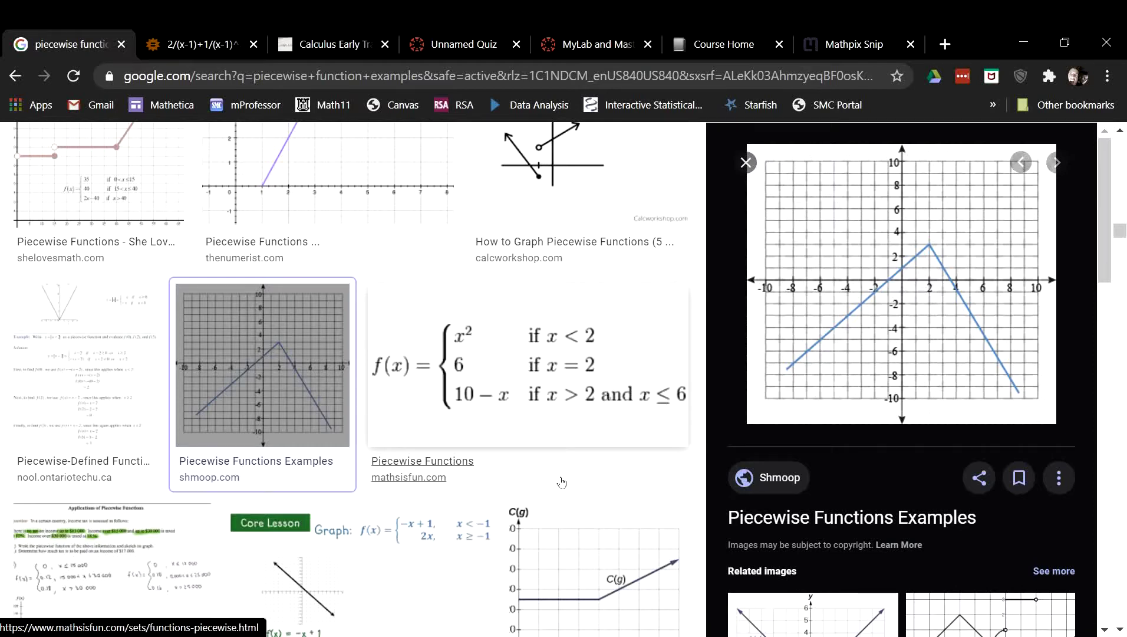
pyautogui.hotkey('alt', 'Tab')
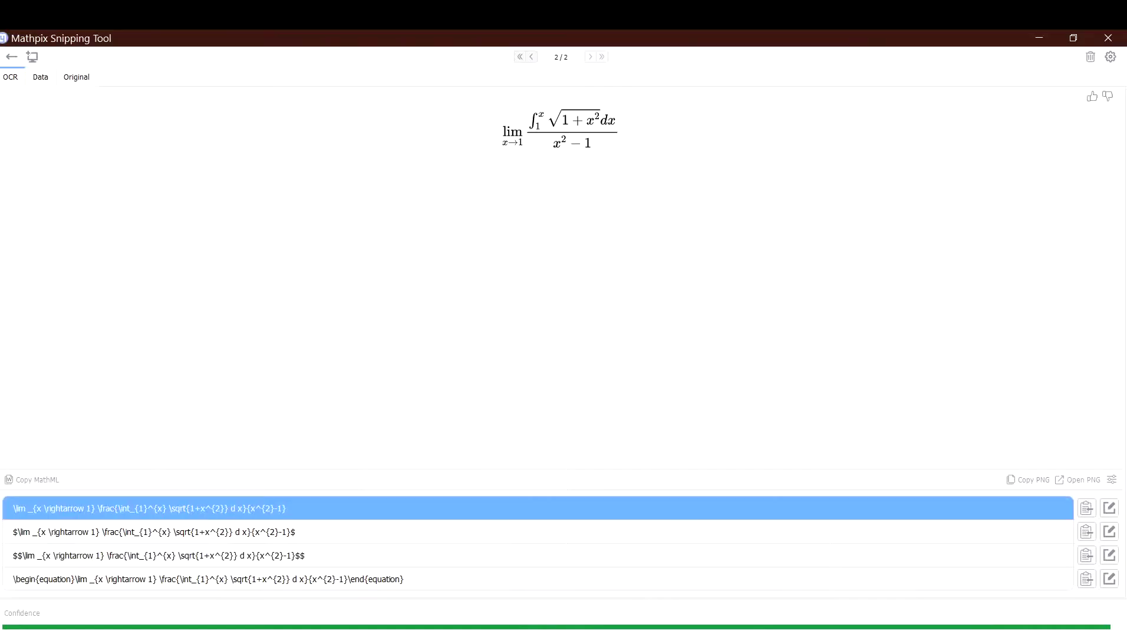
pyautogui.click(32, 58)
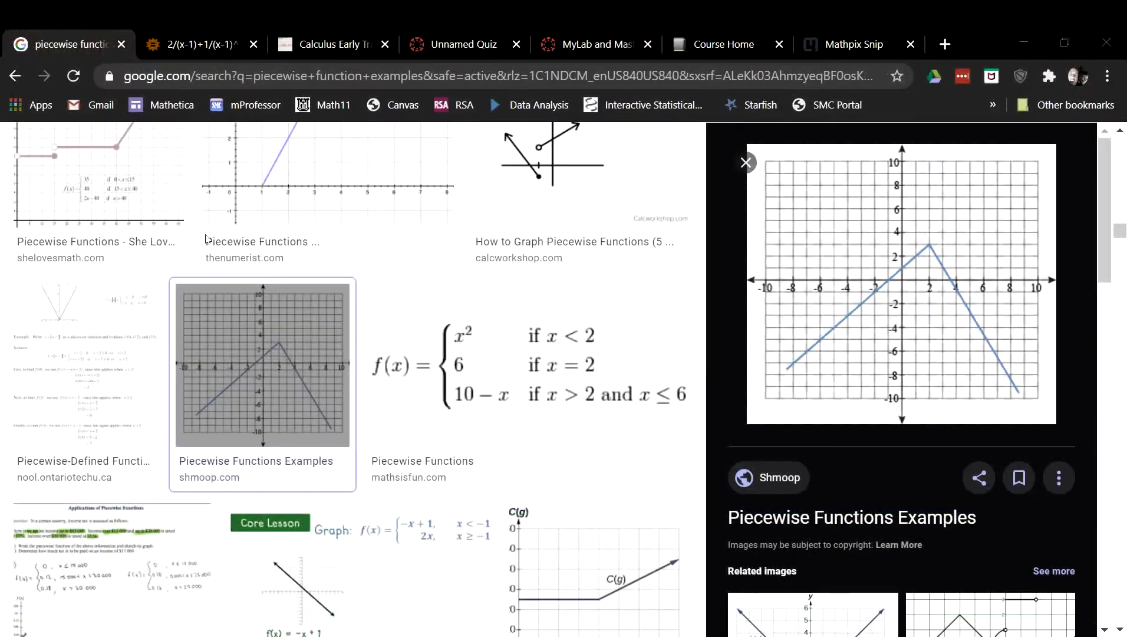
pyautogui.moveTo(371, 294); pyautogui.dragTo(691, 433)
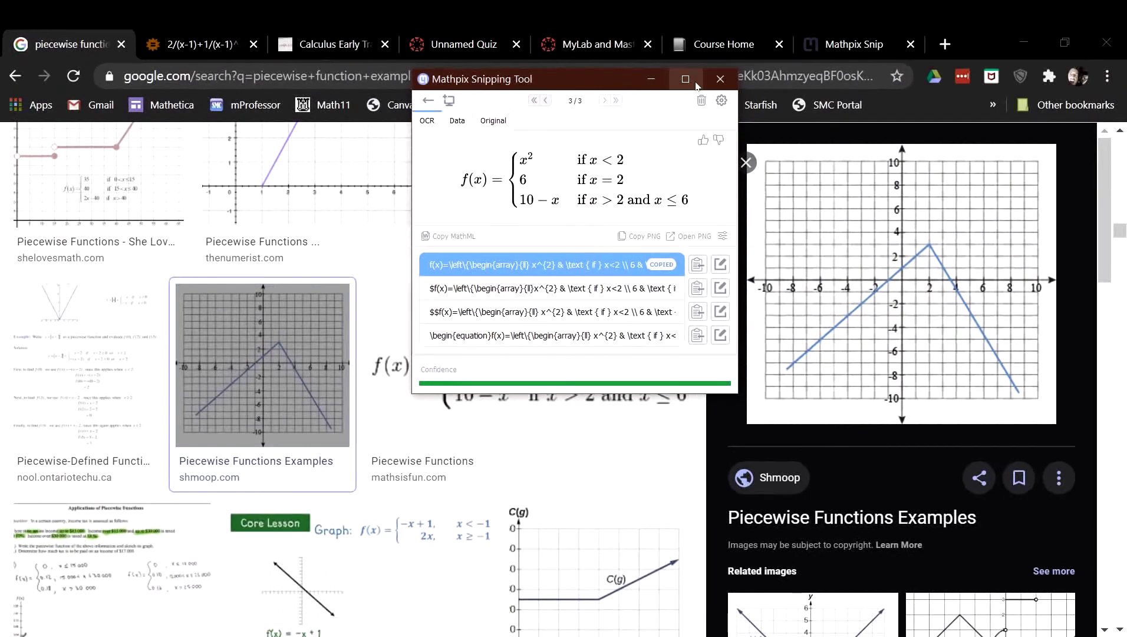
pyautogui.click(685, 79)
pyautogui.press('super+Down')
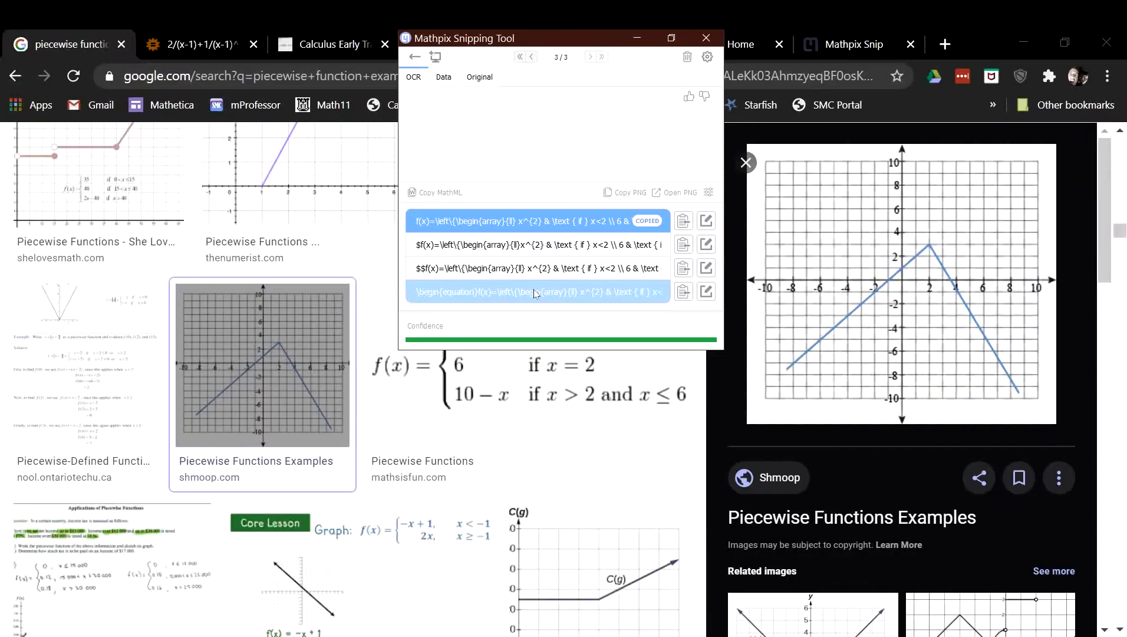
pyautogui.moveTo(651, 36); pyautogui.dragTo(666, 79)
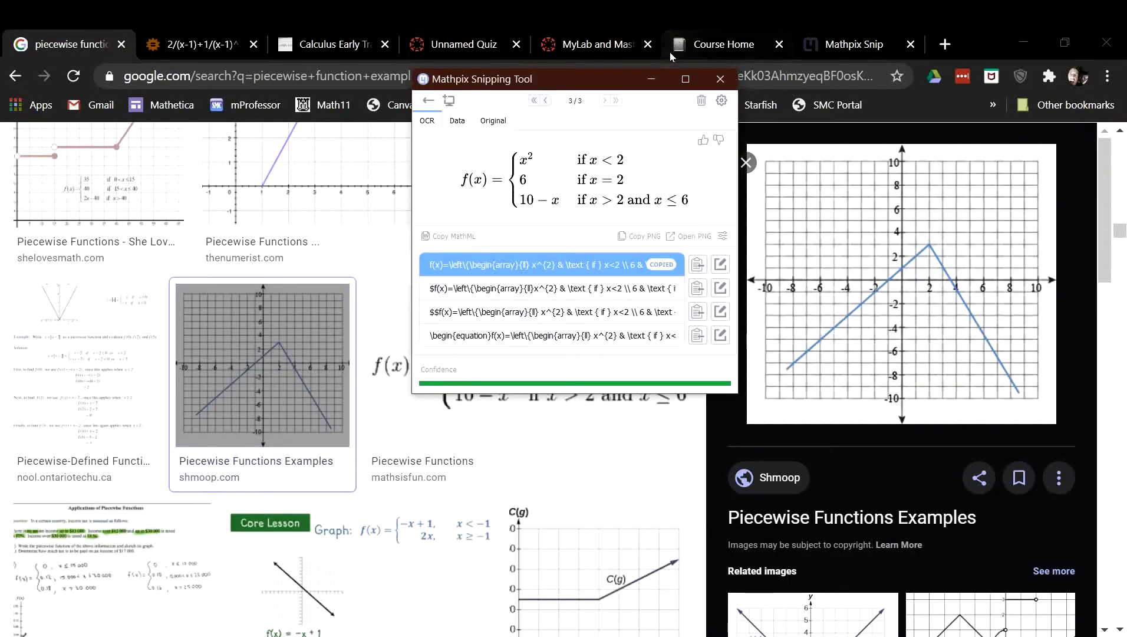
pyautogui.click(685, 79)
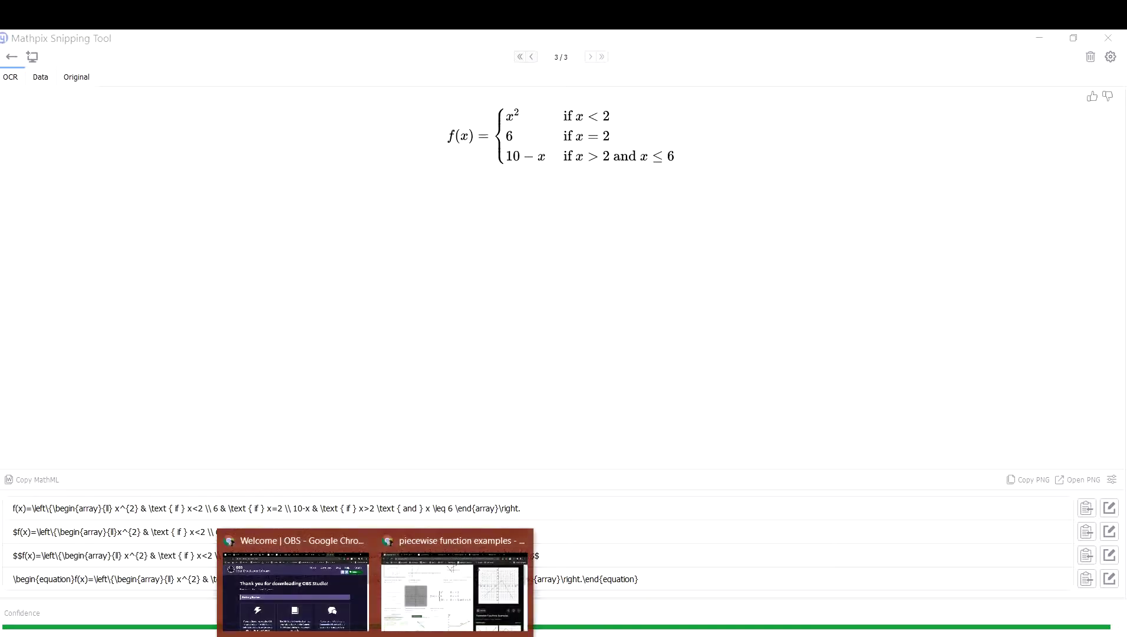
# - Return to the Canvas quiz and add a new question
pyautogui.click(401, 611)
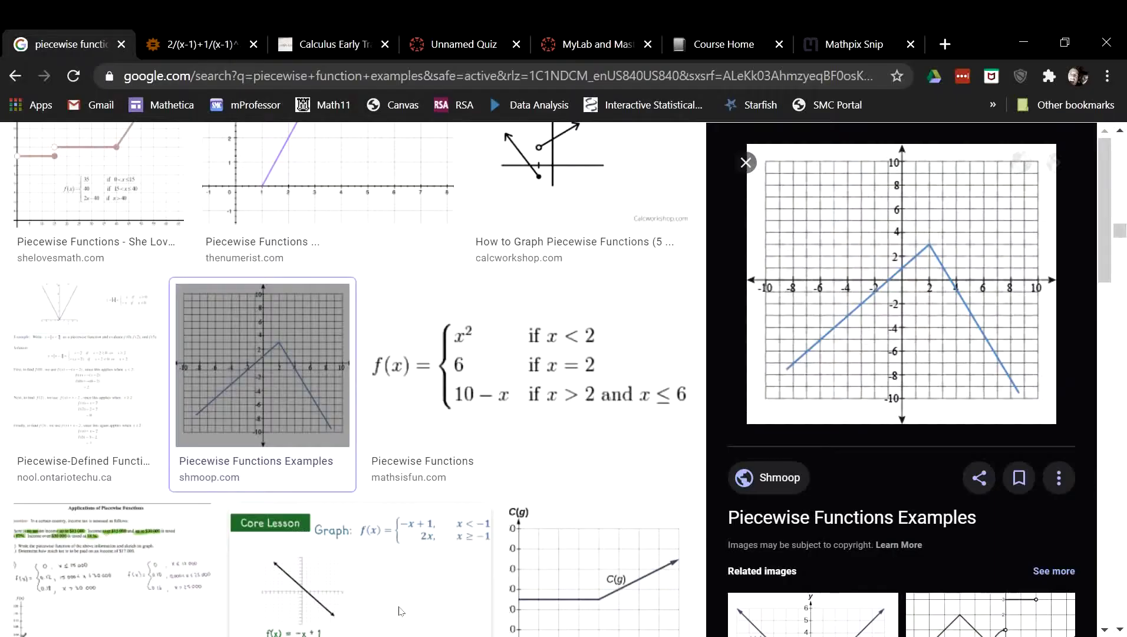
pyautogui.click(451, 45)
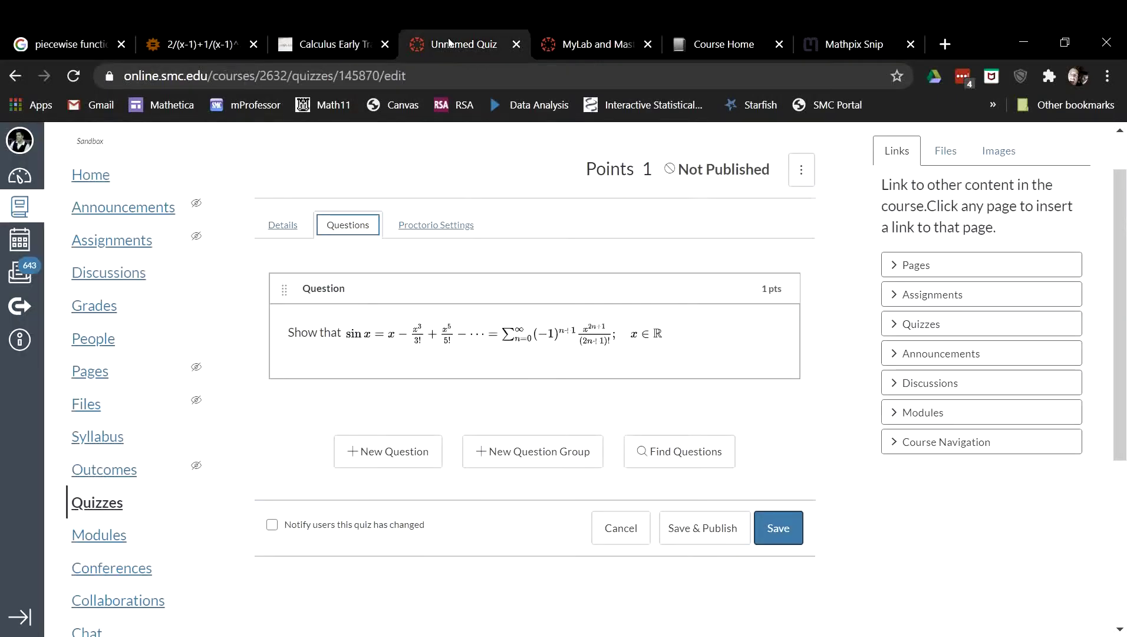
pyautogui.click(407, 452)
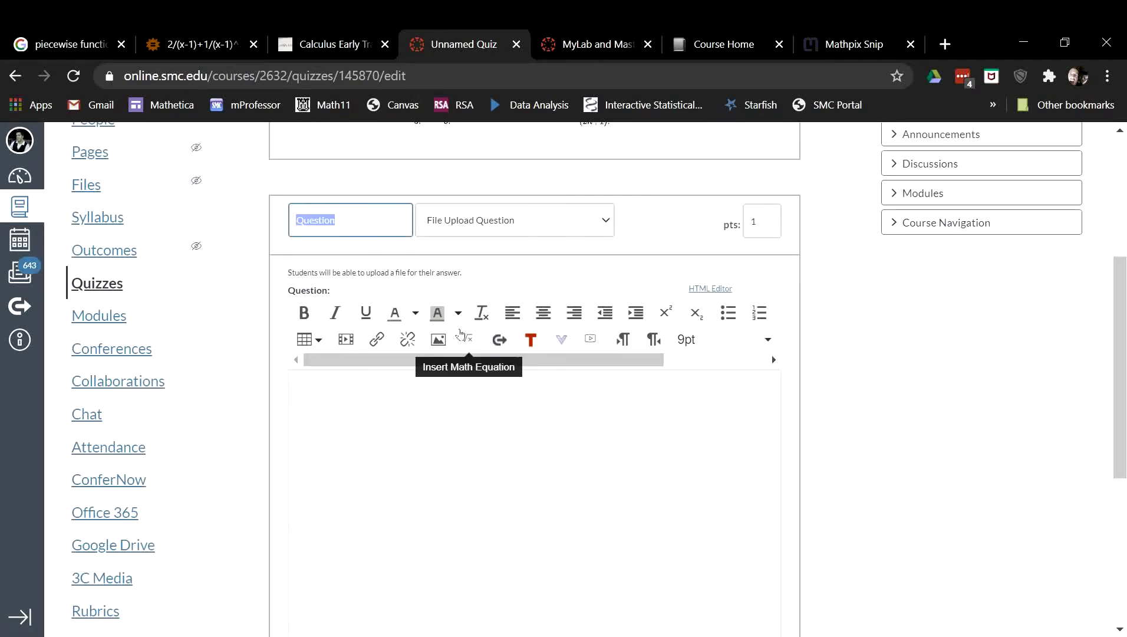
# - Bring up the math equation editor for the new question's body
pyautogui.click(470, 339)
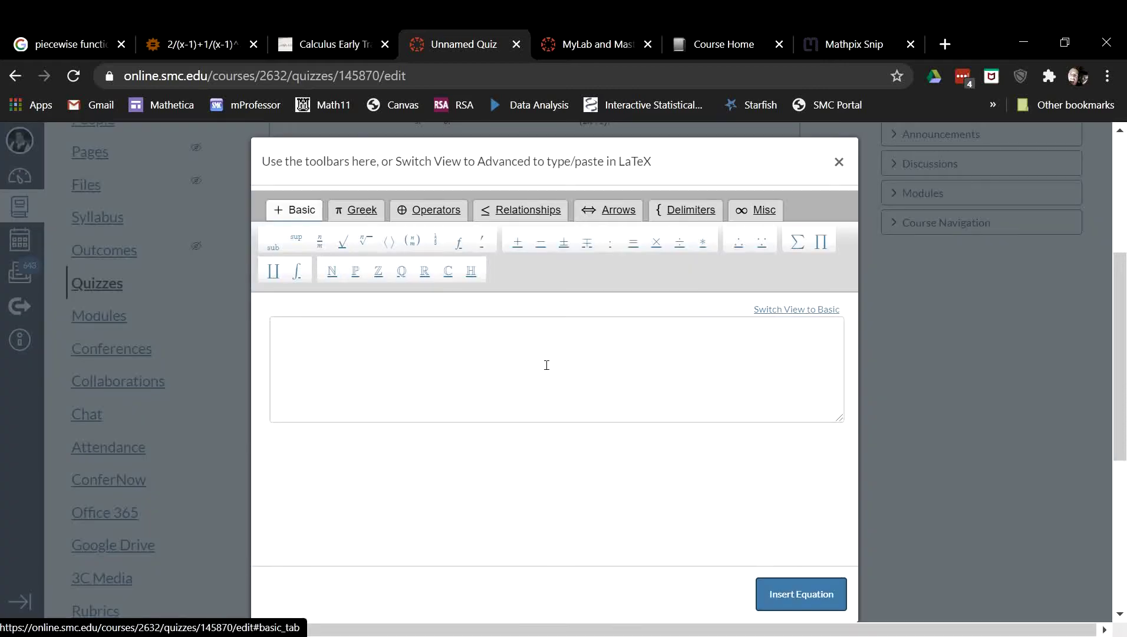
pyautogui.click(758, 349)
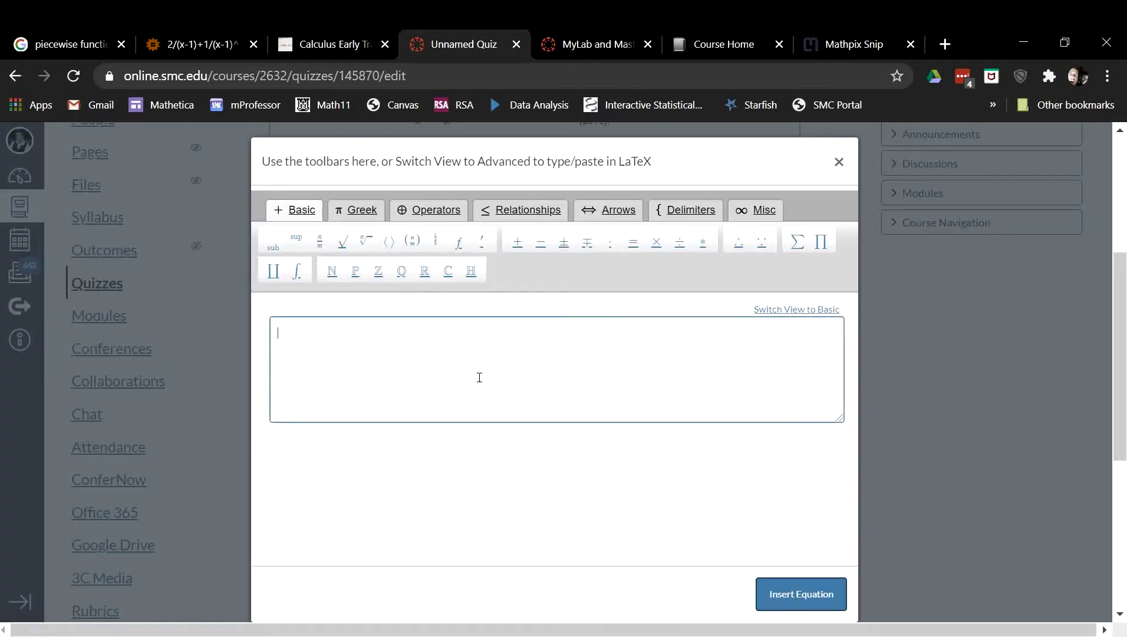
pyautogui.click(838, 161)
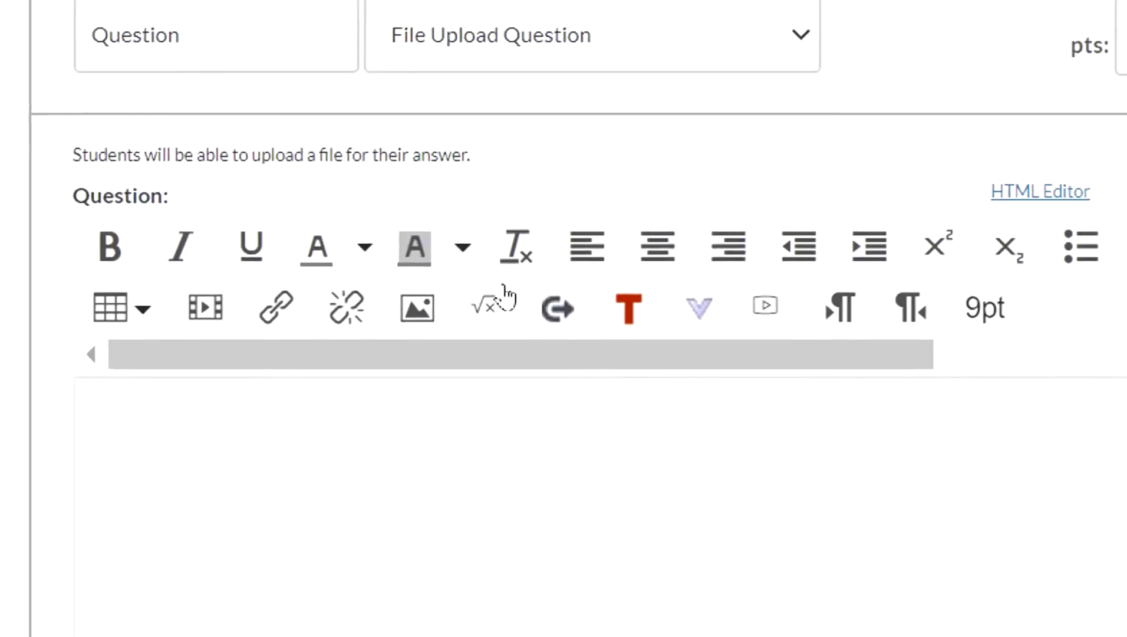
pyautogui.click(495, 304)
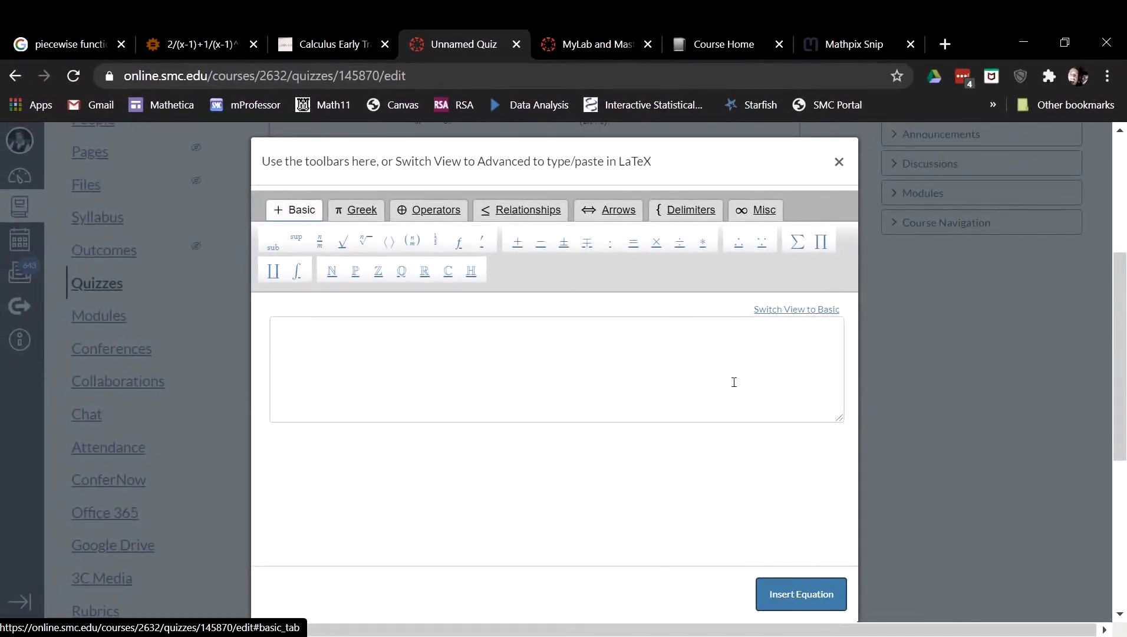
# - Paste the piecewise function LaTeX and insert it as a rendered equation
pyautogui.rightClick(720, 385)
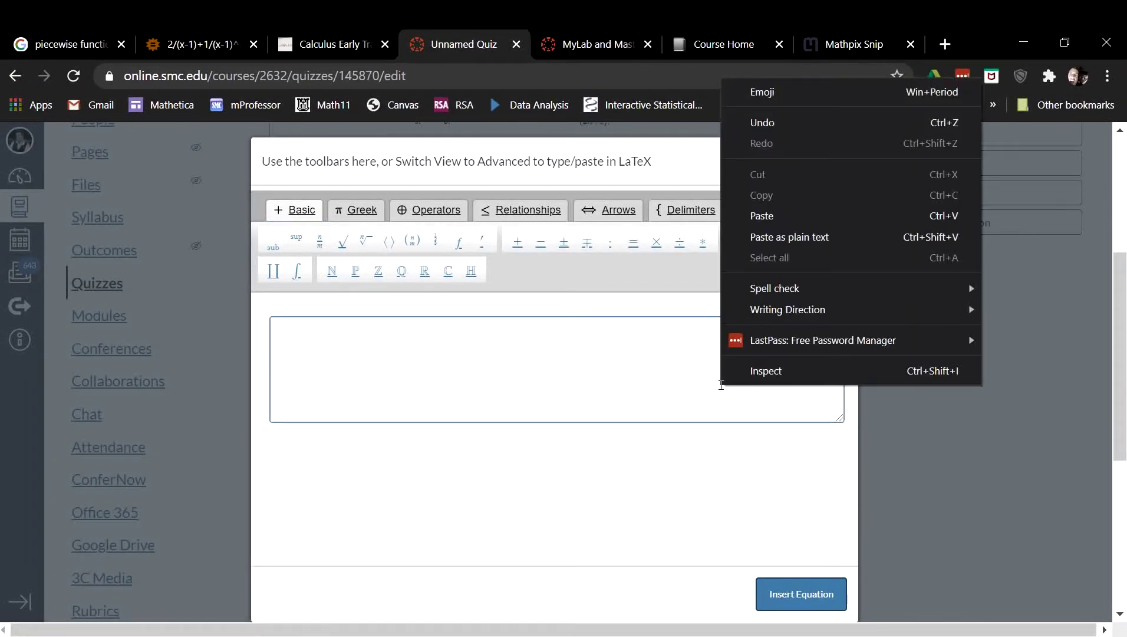
pyautogui.click(783, 222)
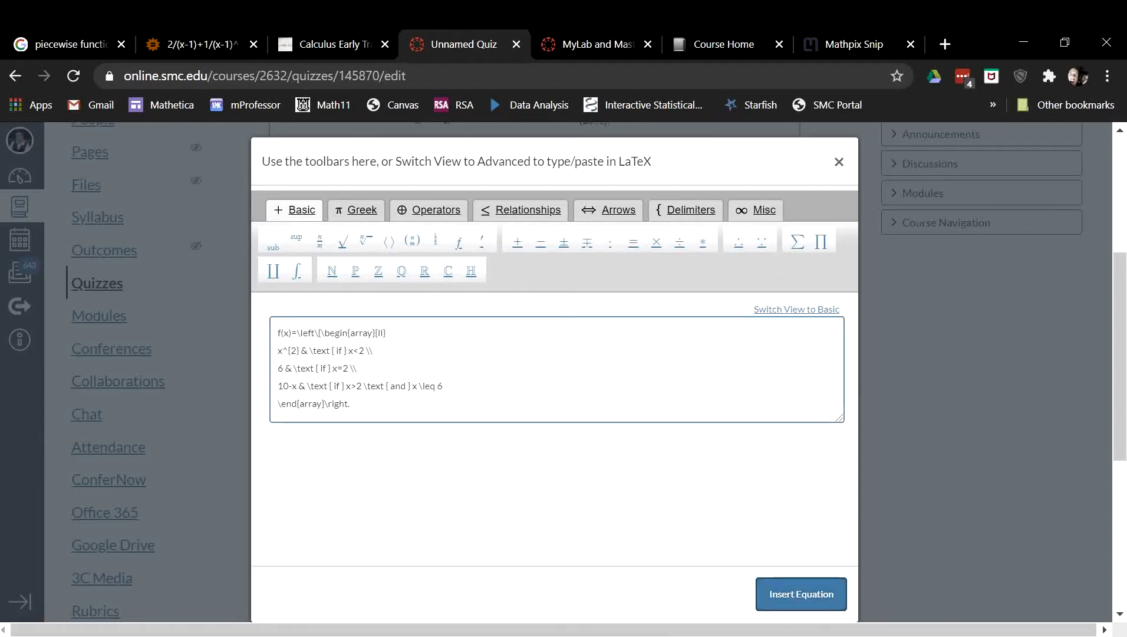
pyautogui.click(792, 603)
pyautogui.scroll(-2, 563, 378)
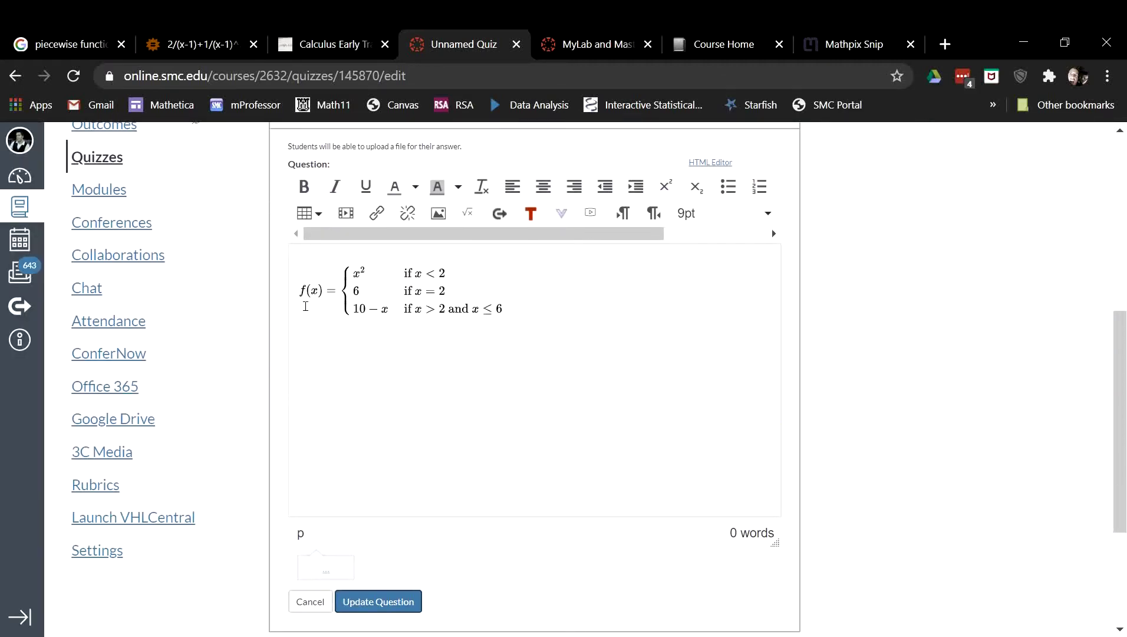
# - Set 10pt text before the piecewise equation for the word 'Graph'
pyautogui.click(302, 293)
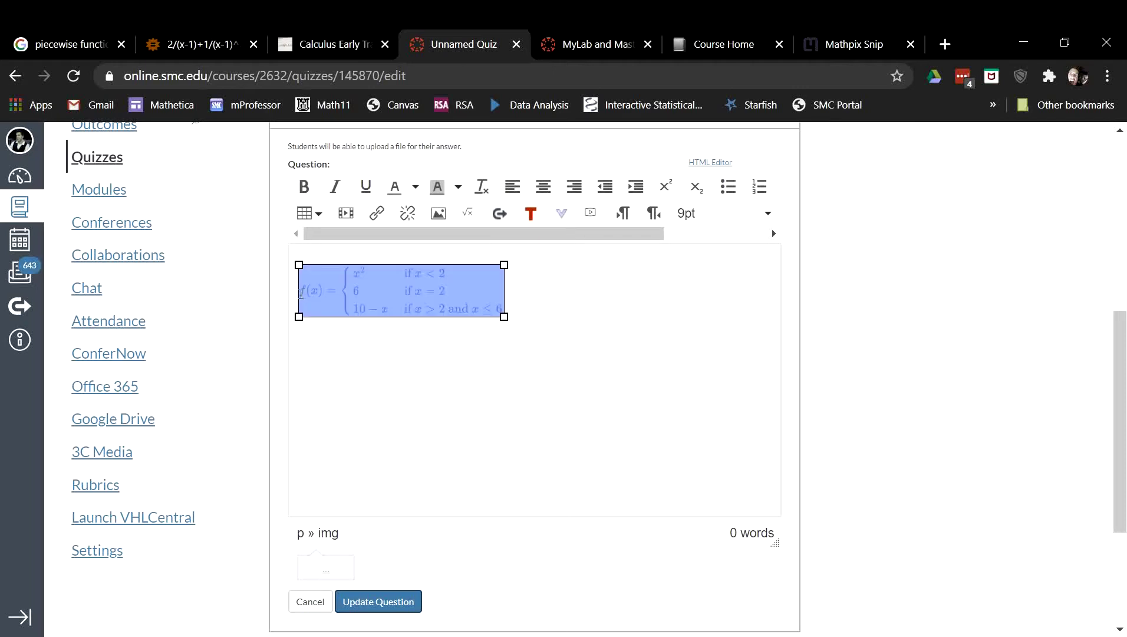
pyautogui.click(296, 290)
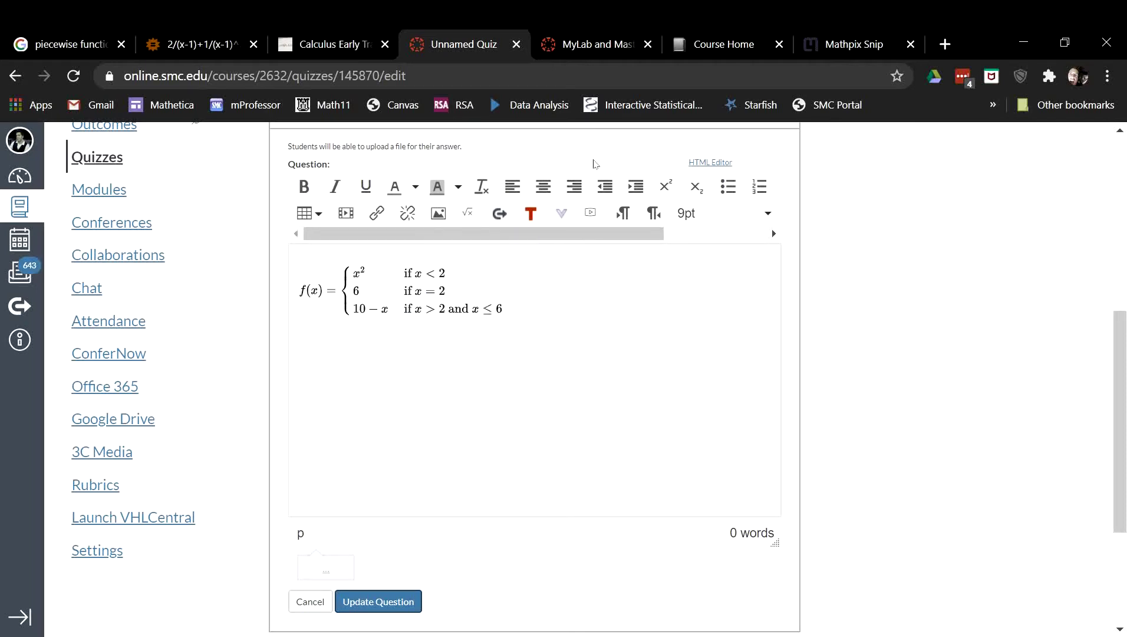
pyautogui.click(724, 213)
pyautogui.click(702, 269)
pyautogui.write('Graph')
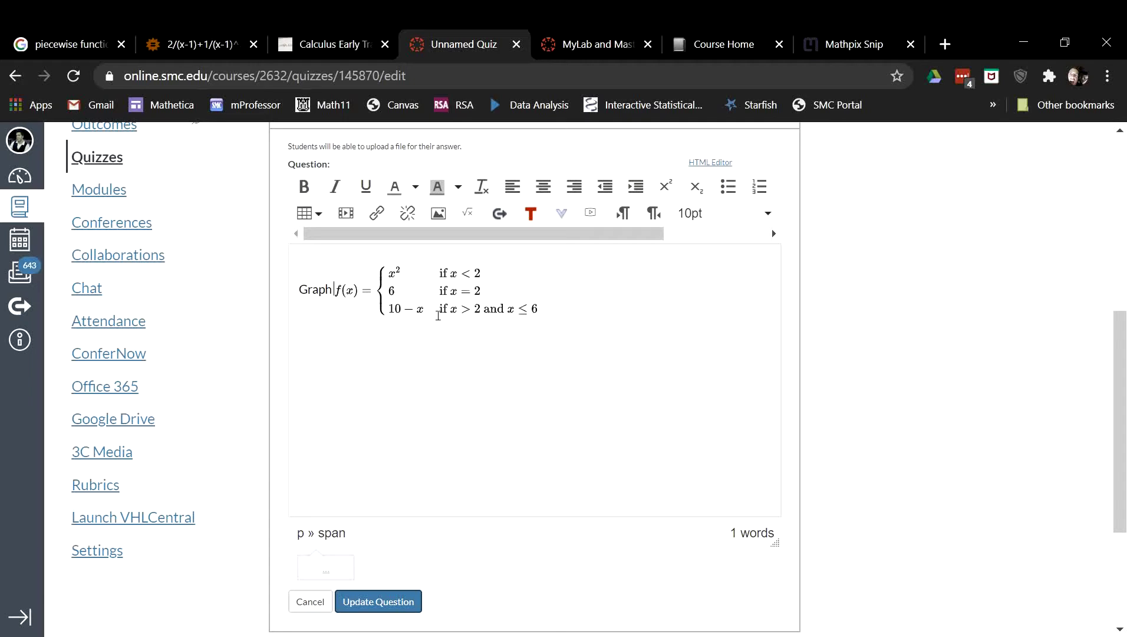
# - Reopen the piecewise equation's LaTeX in the equation editor
pyautogui.click(423, 299)
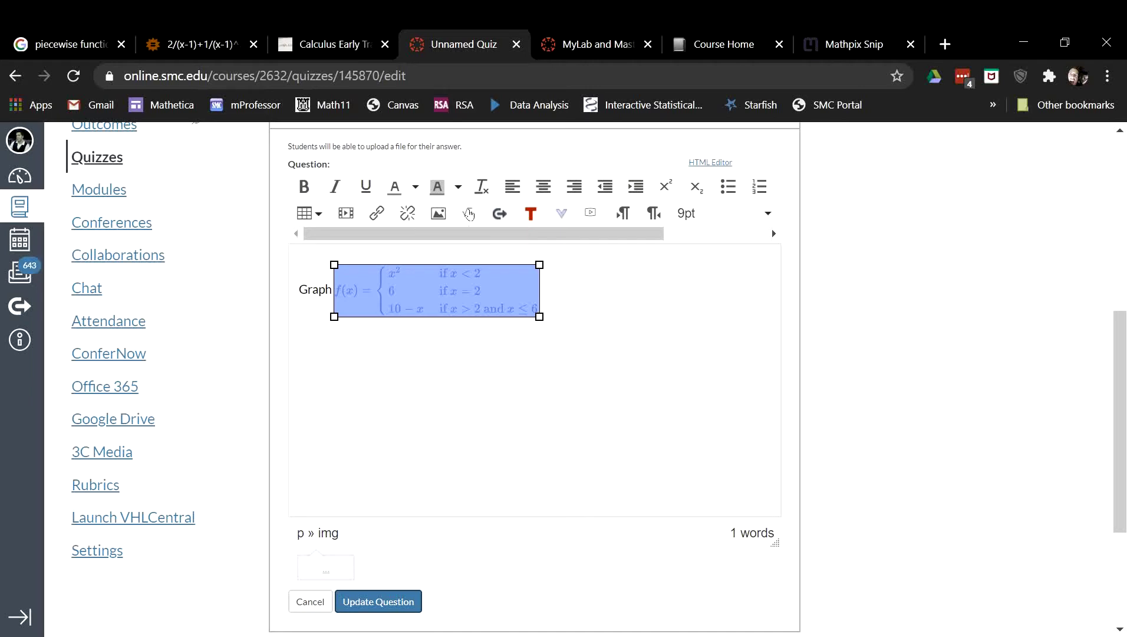
pyautogui.click(471, 213)
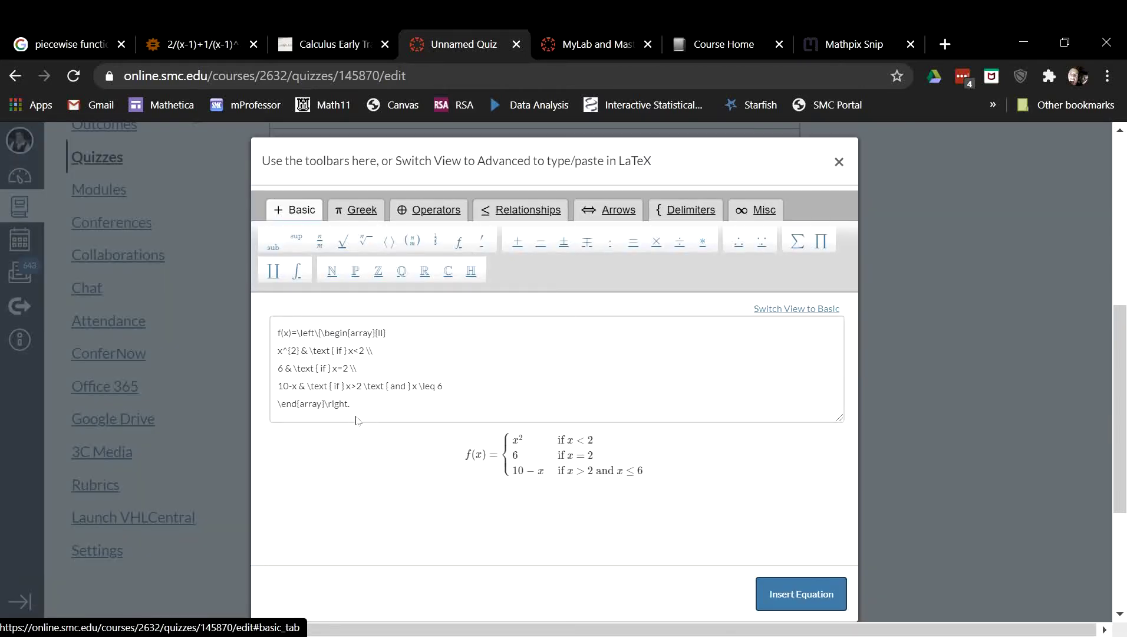
# - Reinsert the piecewise equation and save the 'Graph f(x)' question to the quiz
pyautogui.click(779, 315)
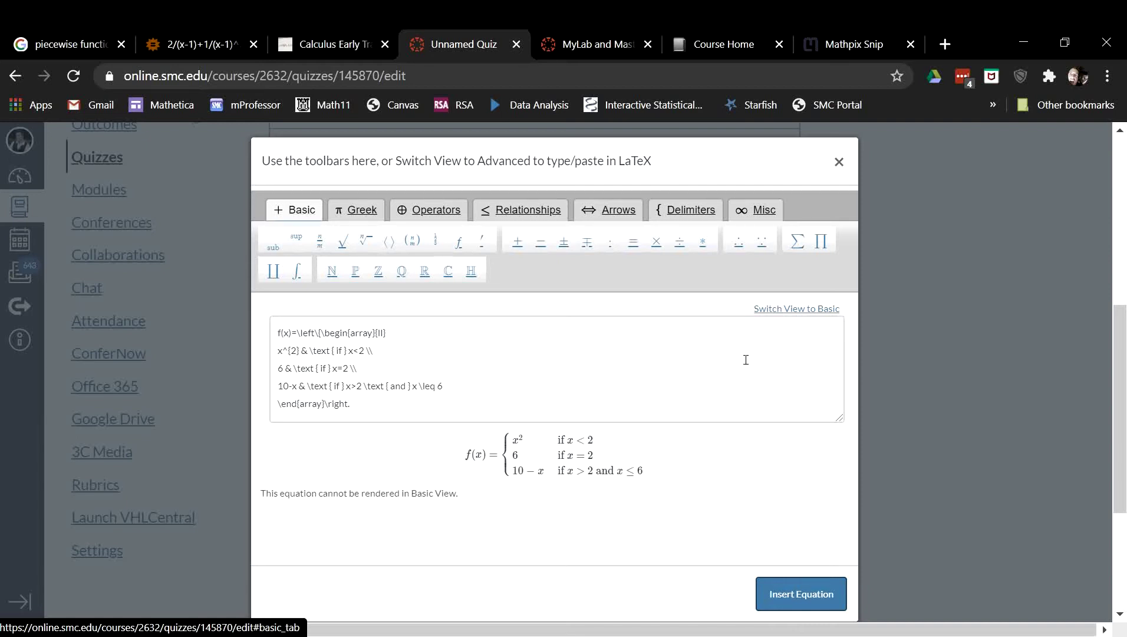
pyautogui.click(801, 593)
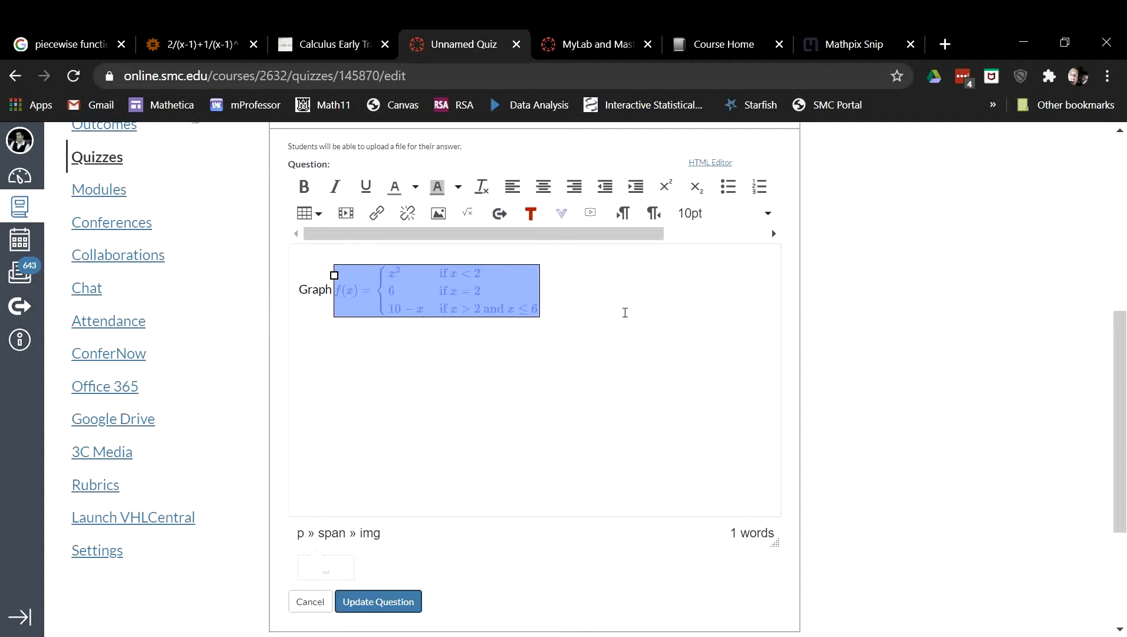
pyautogui.click(617, 313)
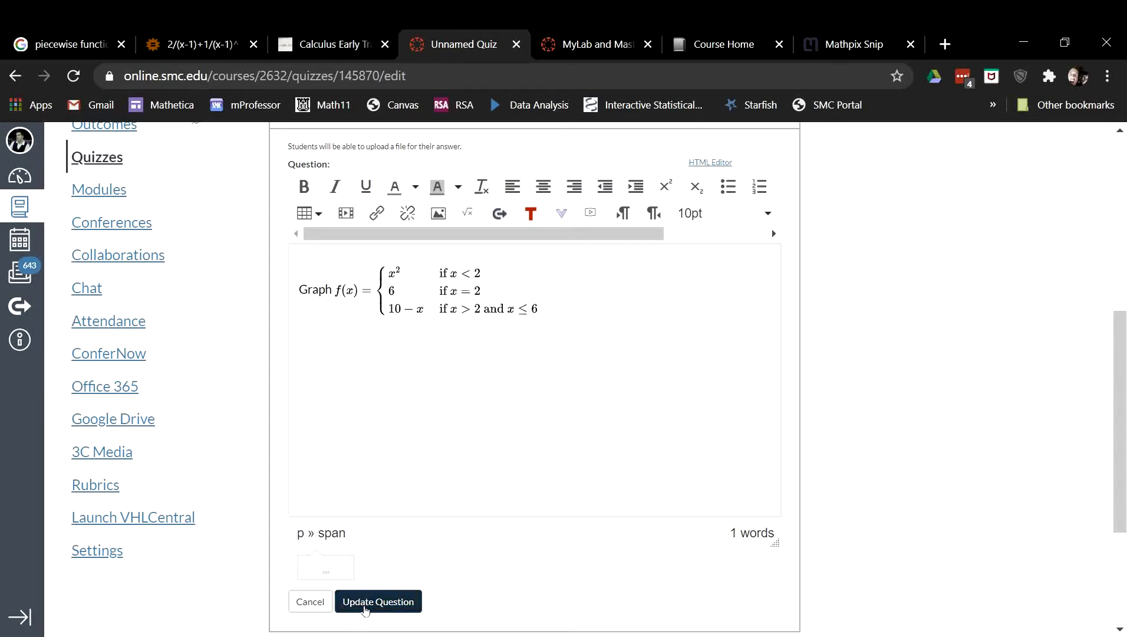
pyautogui.click(378, 602)
pyautogui.scroll(5, 443, 471)
pyautogui.scroll(-5, 442, 470)
pyautogui.scroll(5, 450, 449)
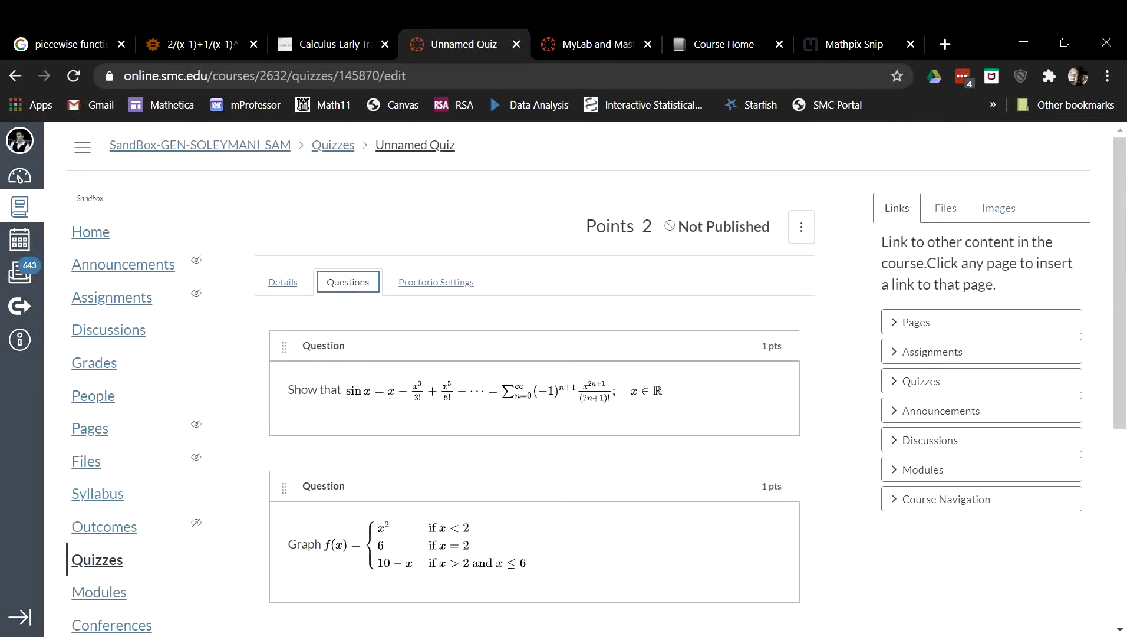
pyautogui.scroll(-1, 535, 466)
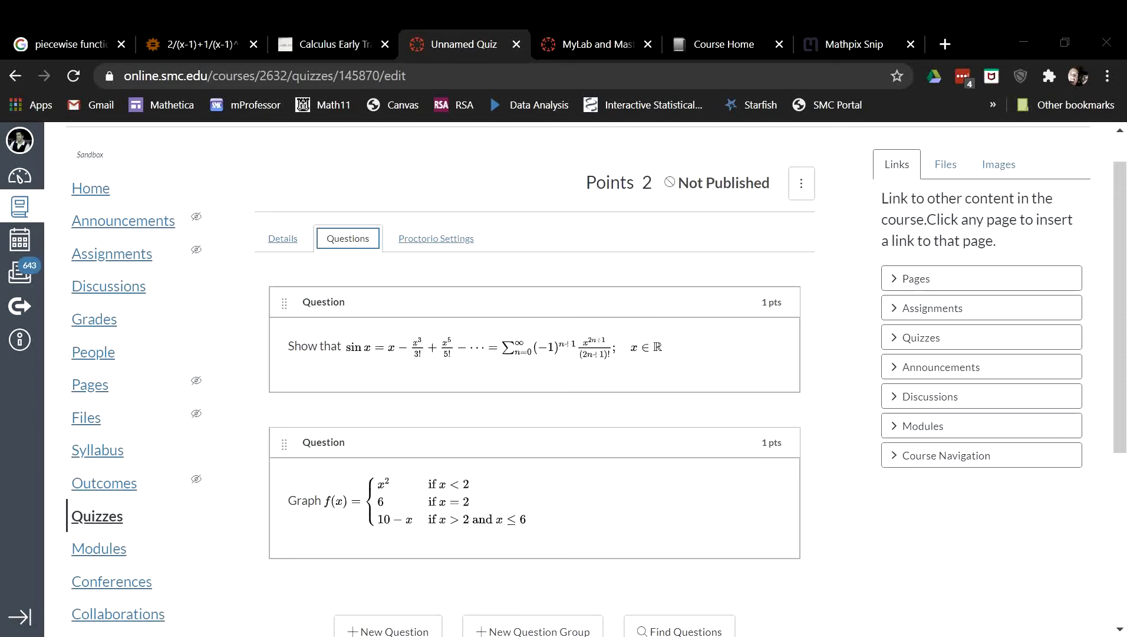
# - Maximize Word, set the insertion point on the blank page, and copy the piecewise function as MathML from Mathpix
pyautogui.moveTo(224, 120); pyautogui.dragTo(755, 1)
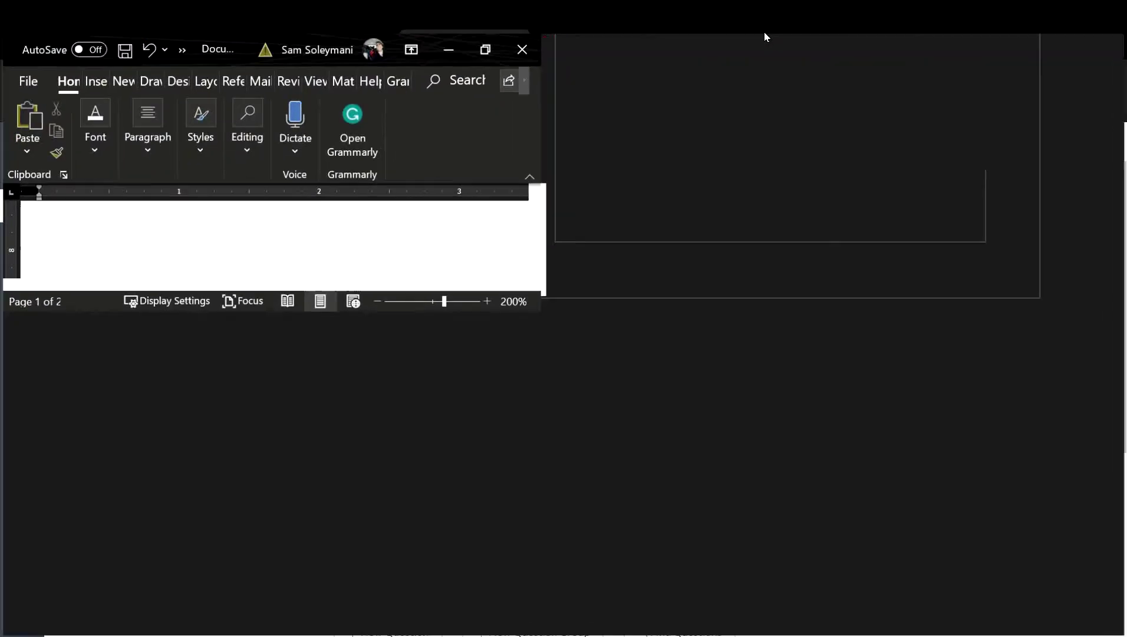
pyautogui.moveTo(1120, 375); pyautogui.dragTo(1120, 413)
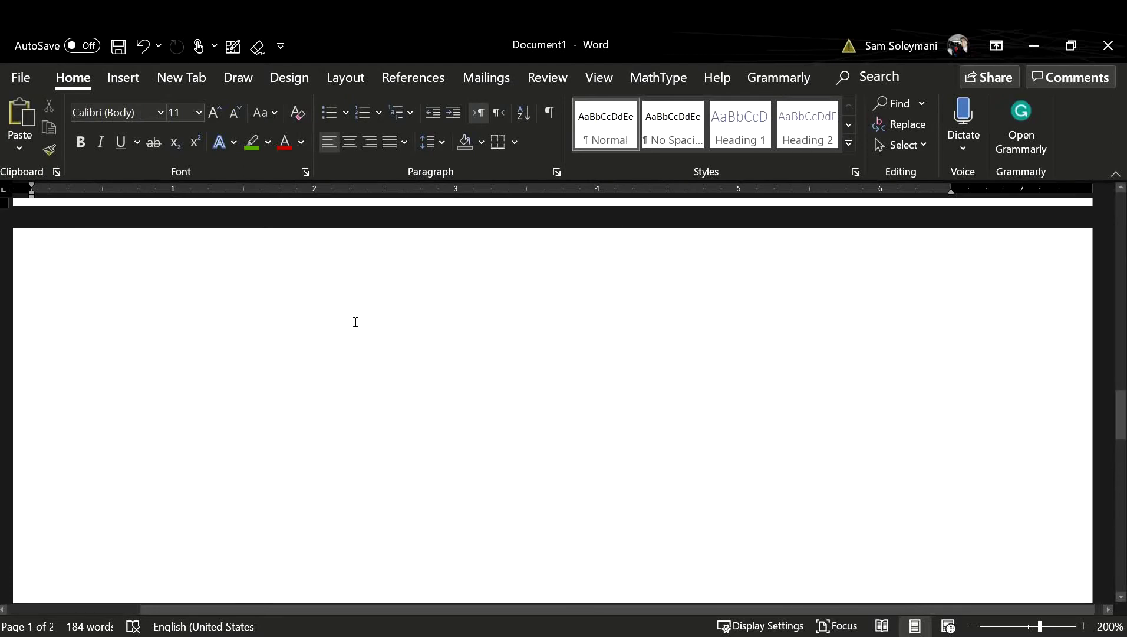
pyautogui.click(307, 349)
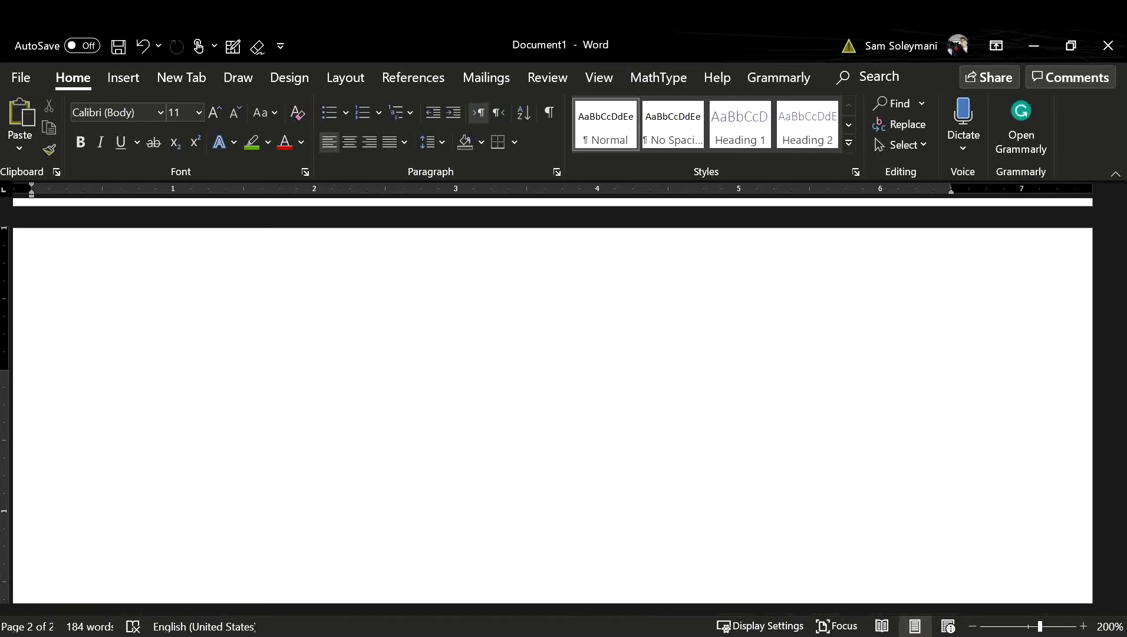
pyautogui.hotkey('alt', 'Tab')
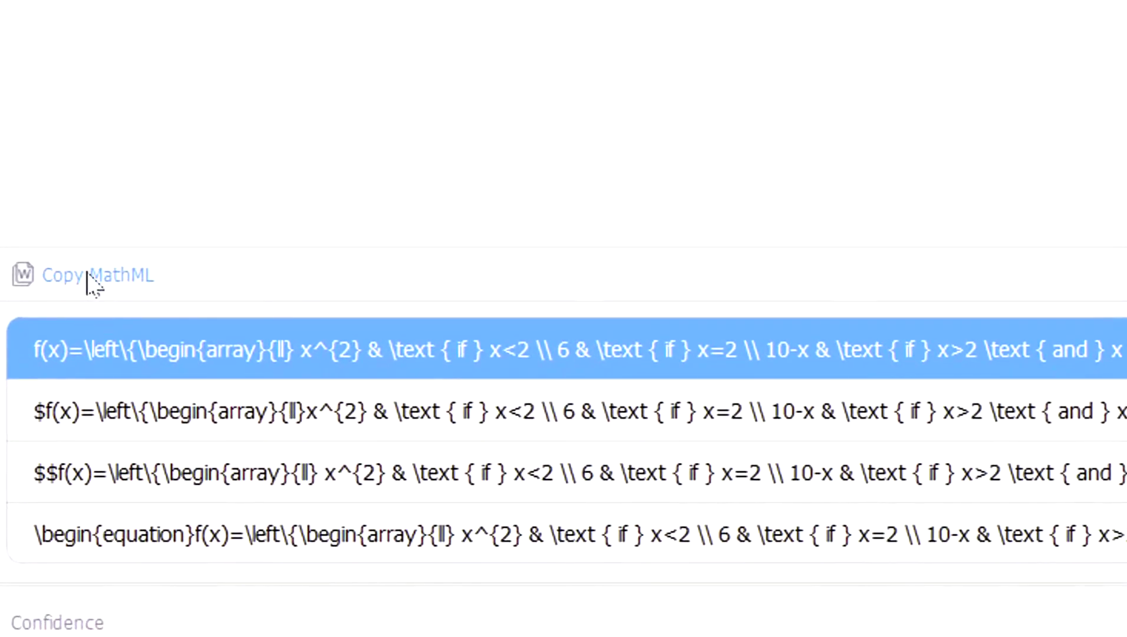
pyautogui.click(91, 279)
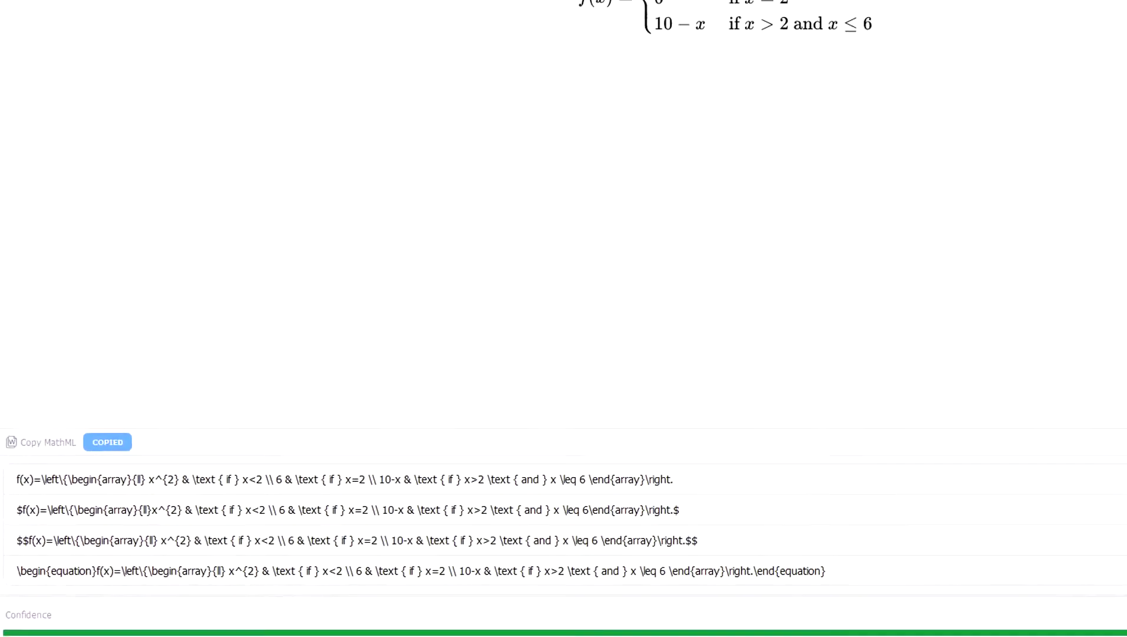
pyautogui.hotkey('alt', 'Tab')
# - Paste the piecewise function f(x) onto the blank page as an editable equation, then return to Mathpix
pyautogui.rightClick(108, 366)
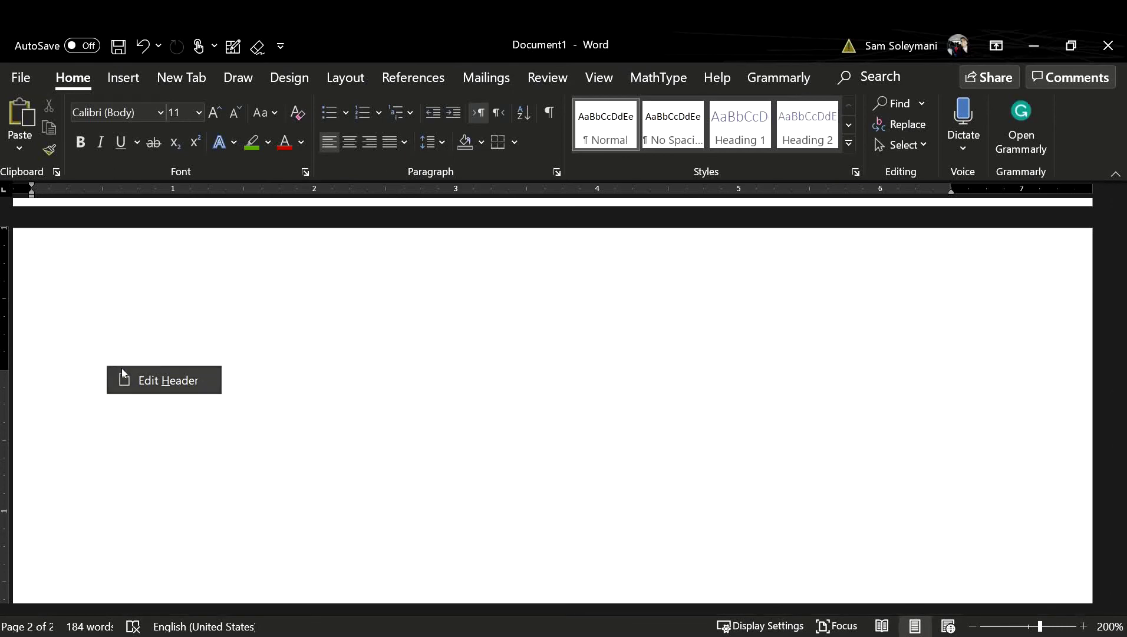
pyautogui.click(114, 485)
pyautogui.rightClick(114, 484)
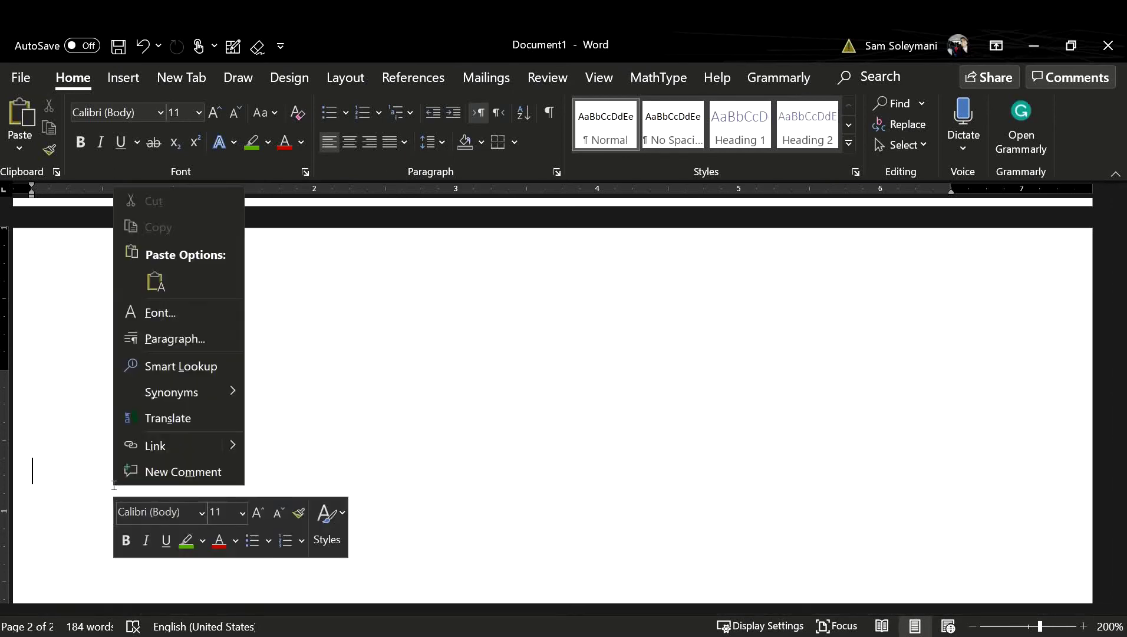
pyautogui.click(155, 282)
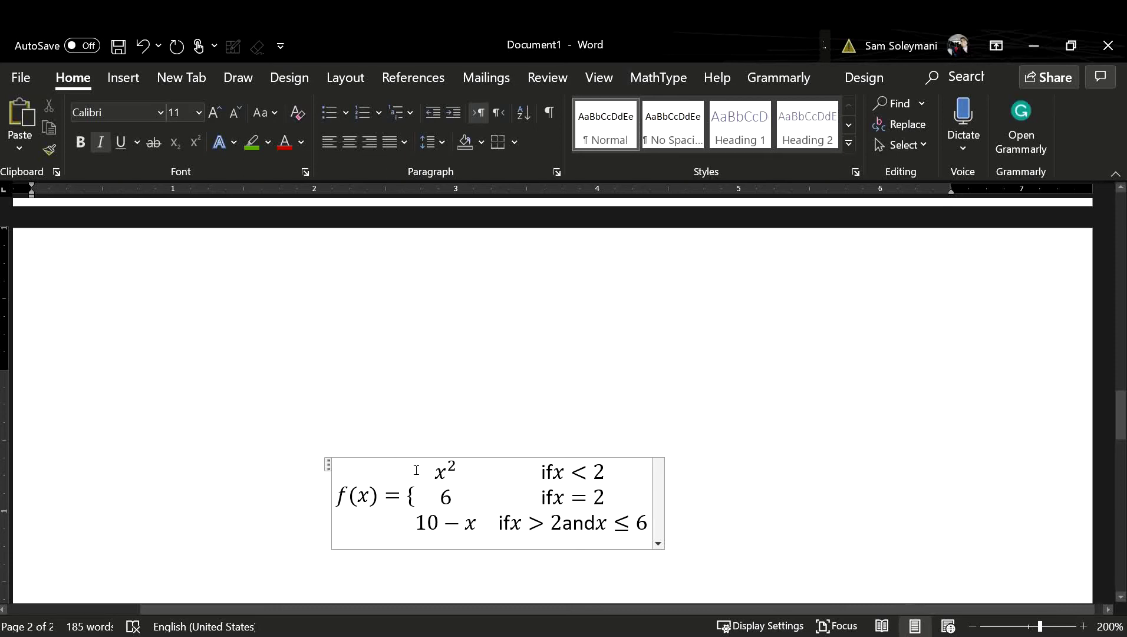
pyautogui.moveTo(1122, 413)
pyautogui.mouseDown()
pyautogui.moveTo(1122, 437)
pyautogui.moveTo(1122, 413)
pyautogui.mouseUp()
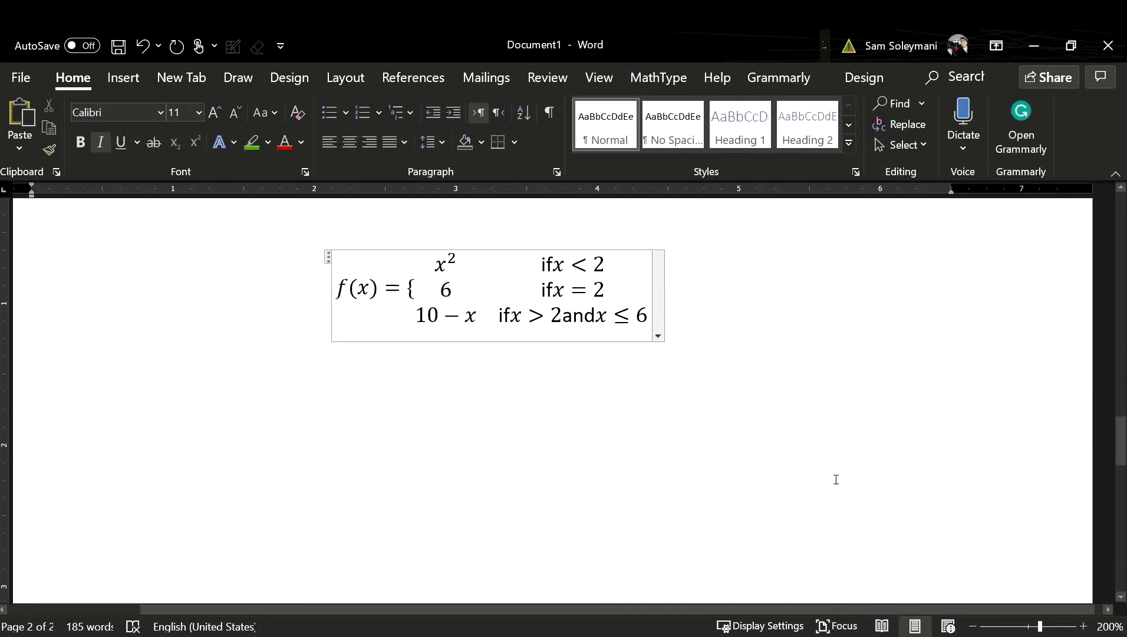
pyautogui.click(695, 489)
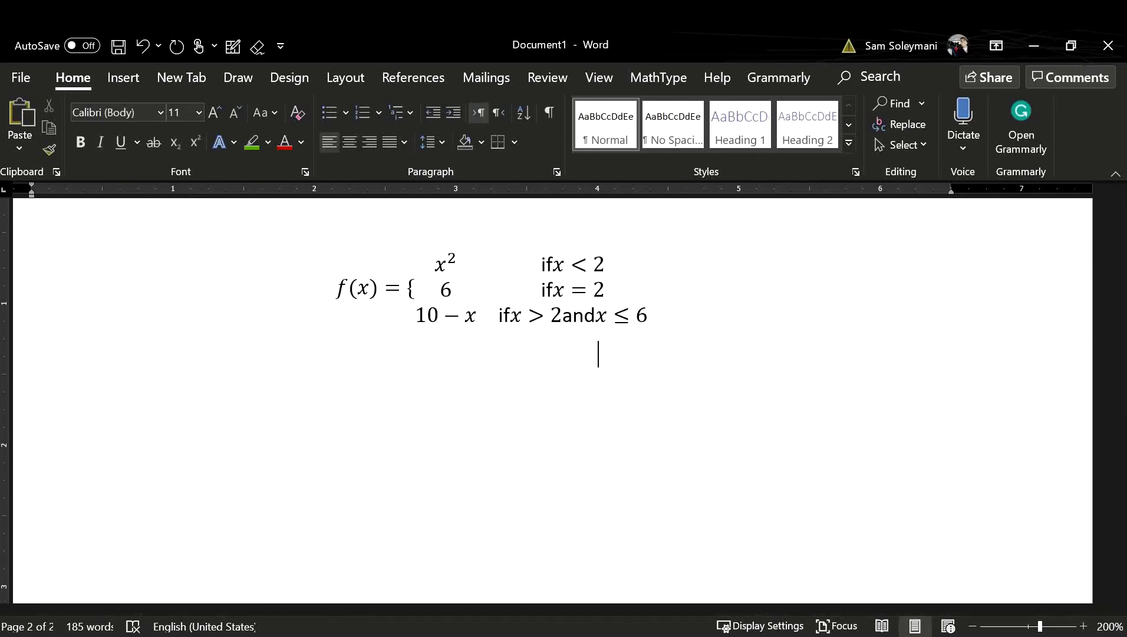
pyautogui.hotkey('alt', 'Tab')
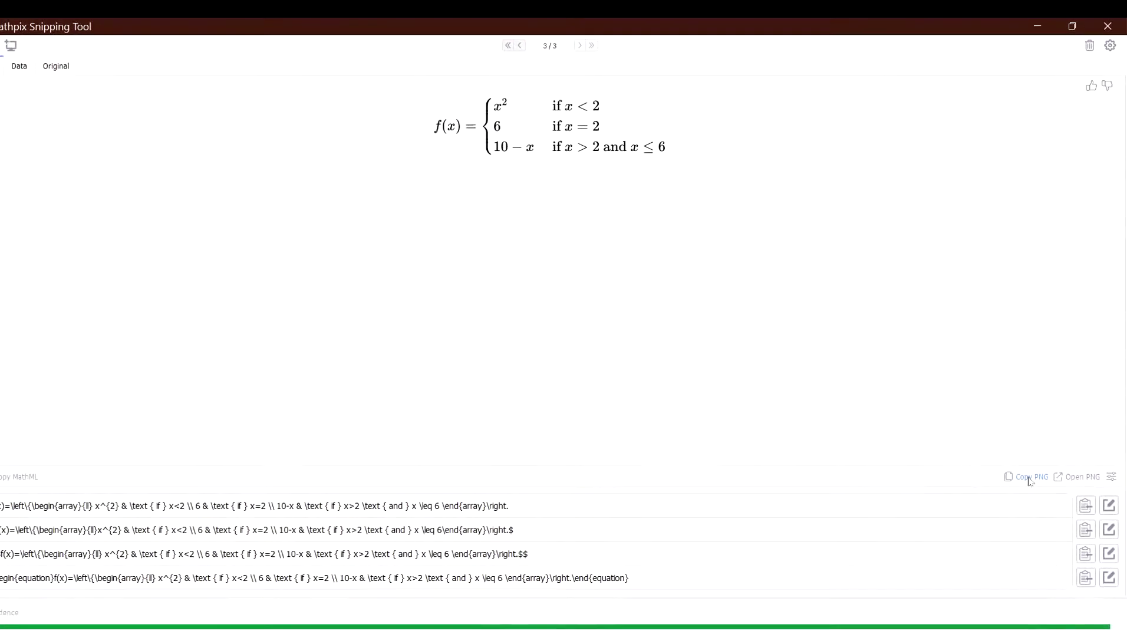
# - Copy the piecewise function as PNG and paste it as a picture below the editable equation in Word
pyautogui.click(933, 325)
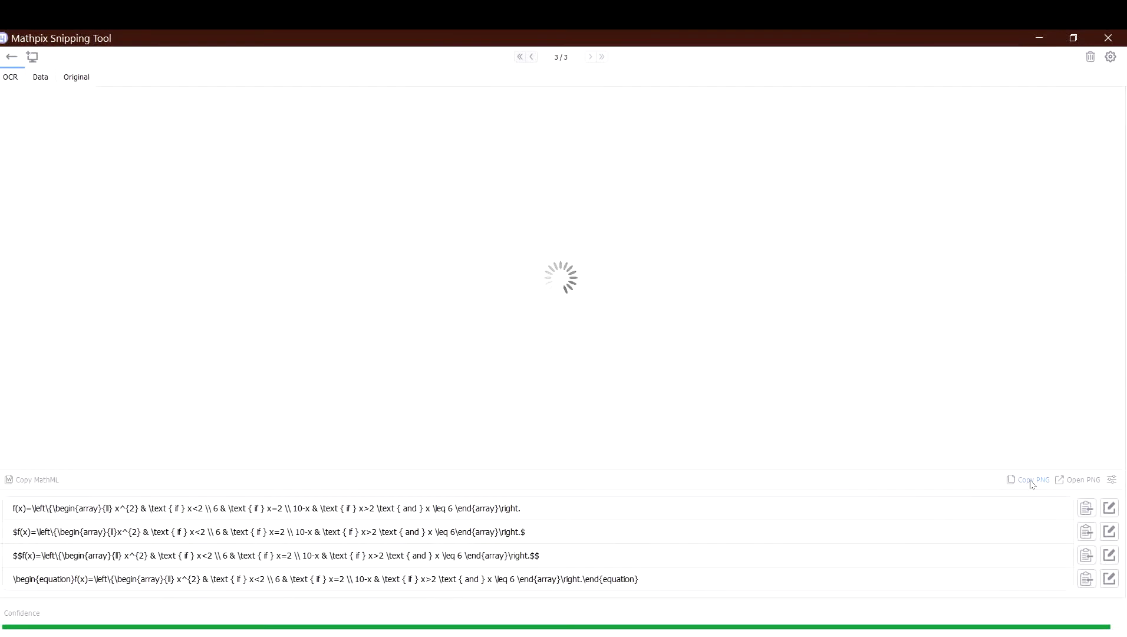
pyautogui.click(1038, 37)
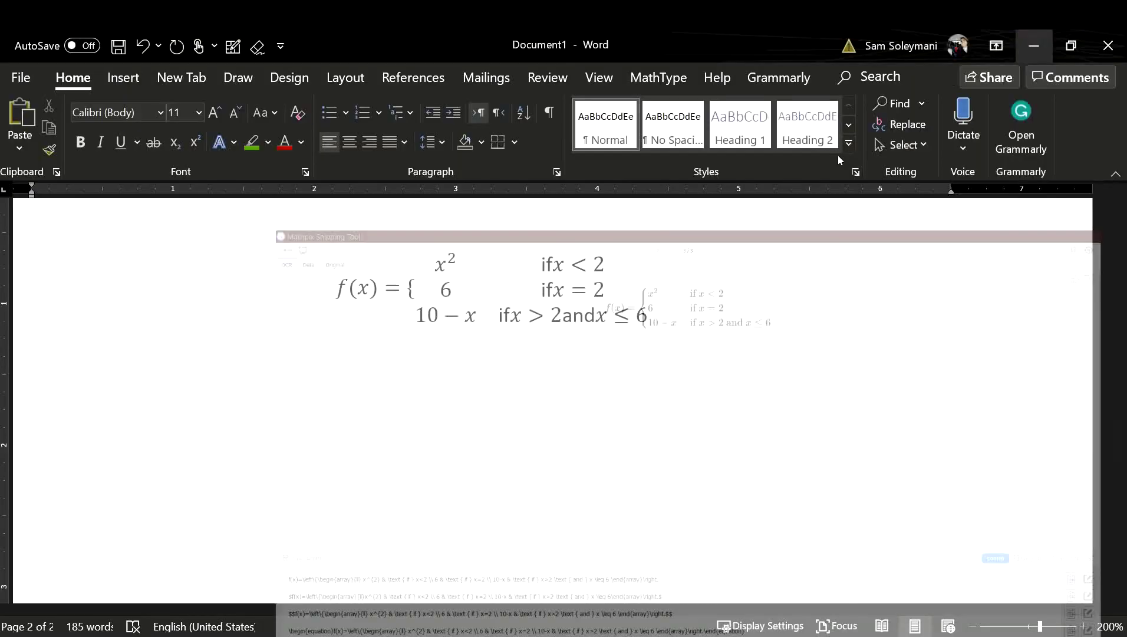
pyautogui.rightClick(316, 352)
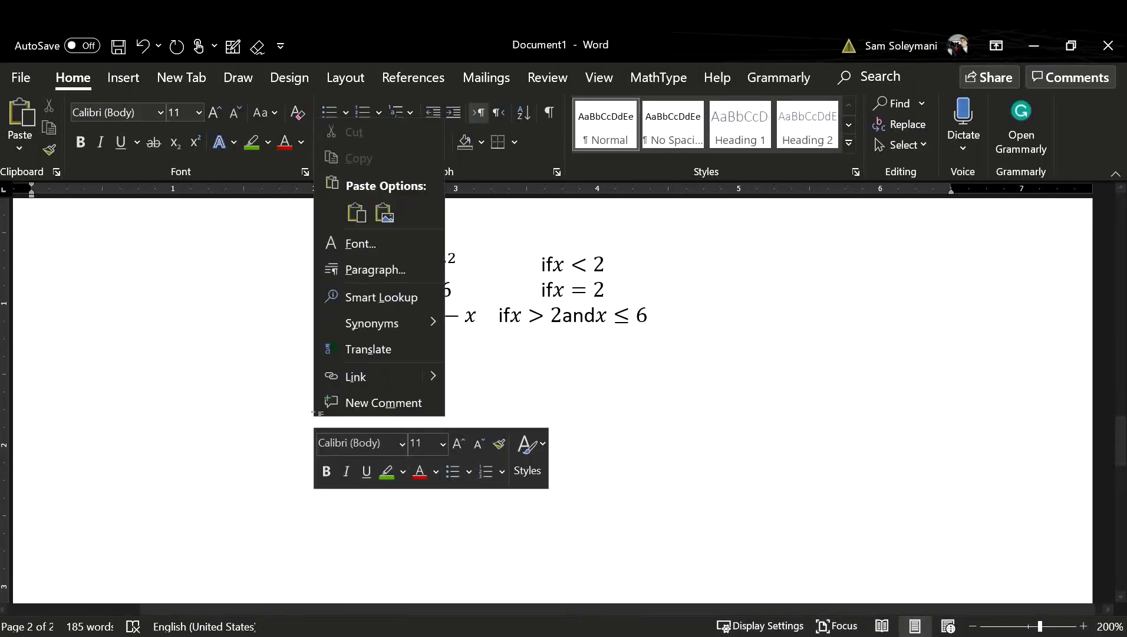
pyautogui.click(356, 213)
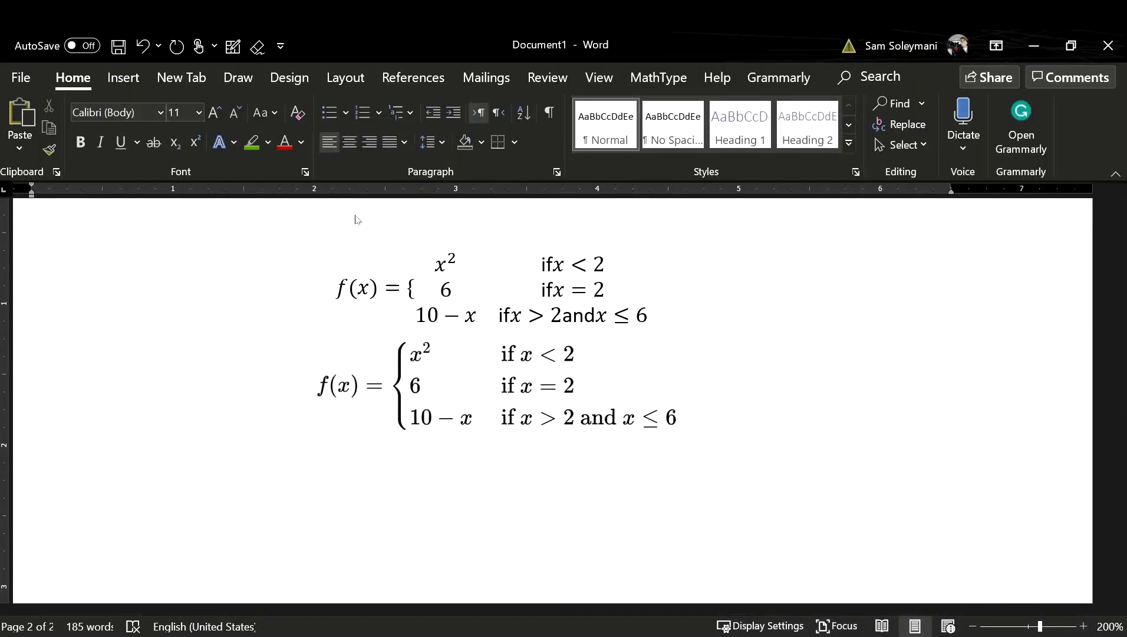
pyautogui.click(491, 405)
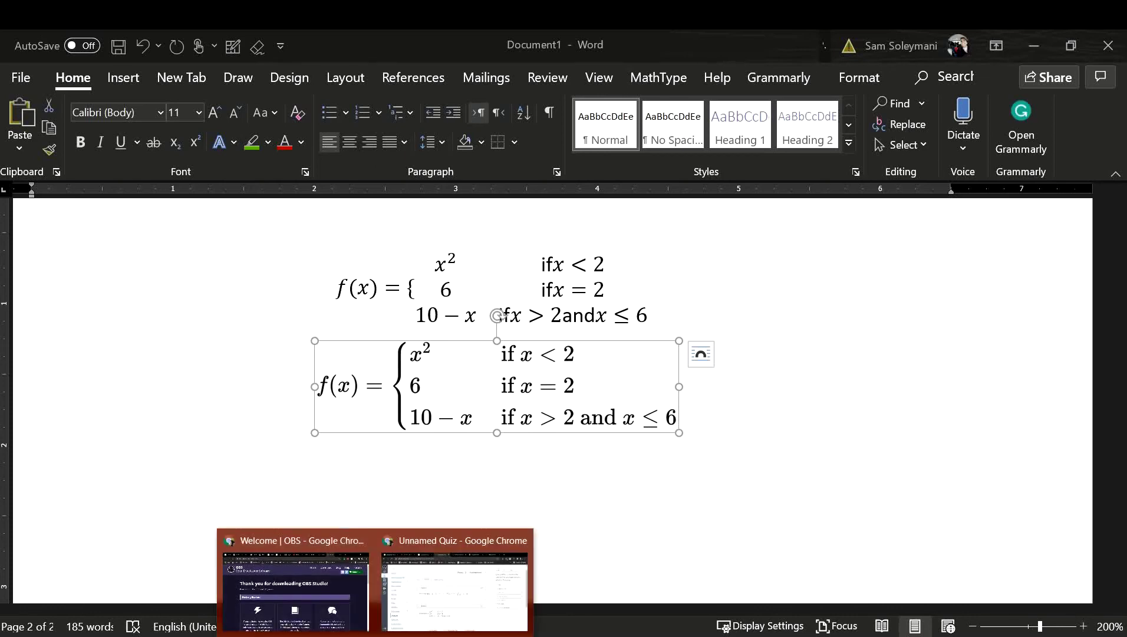
# - Bring up the calculus textbook tab in Chrome and snip Table Ex-11 with Mathpix into LaTeX array code
pyautogui.click(455, 589)
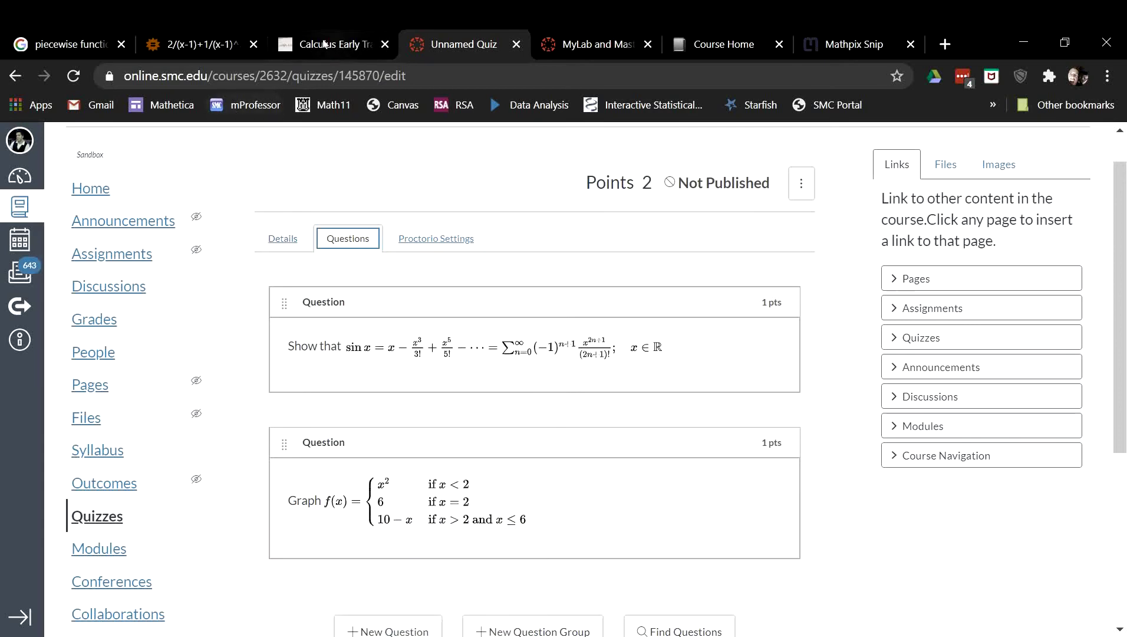
pyautogui.click(306, 43)
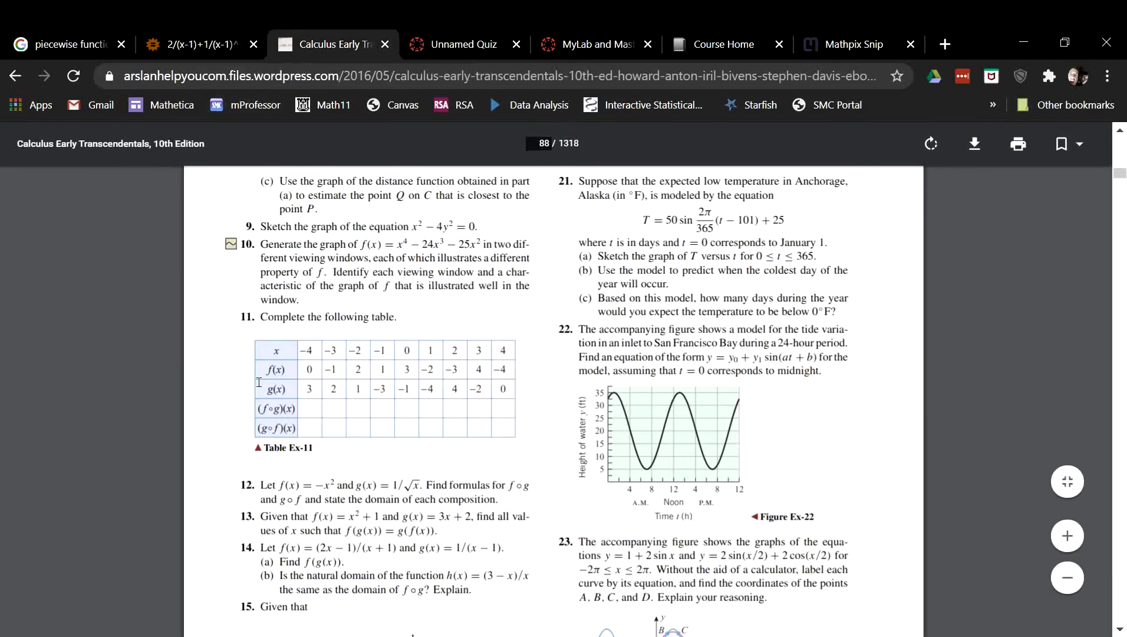
pyautogui.moveTo(553, 388)
pyautogui.hotkey('alt', 'Tab')
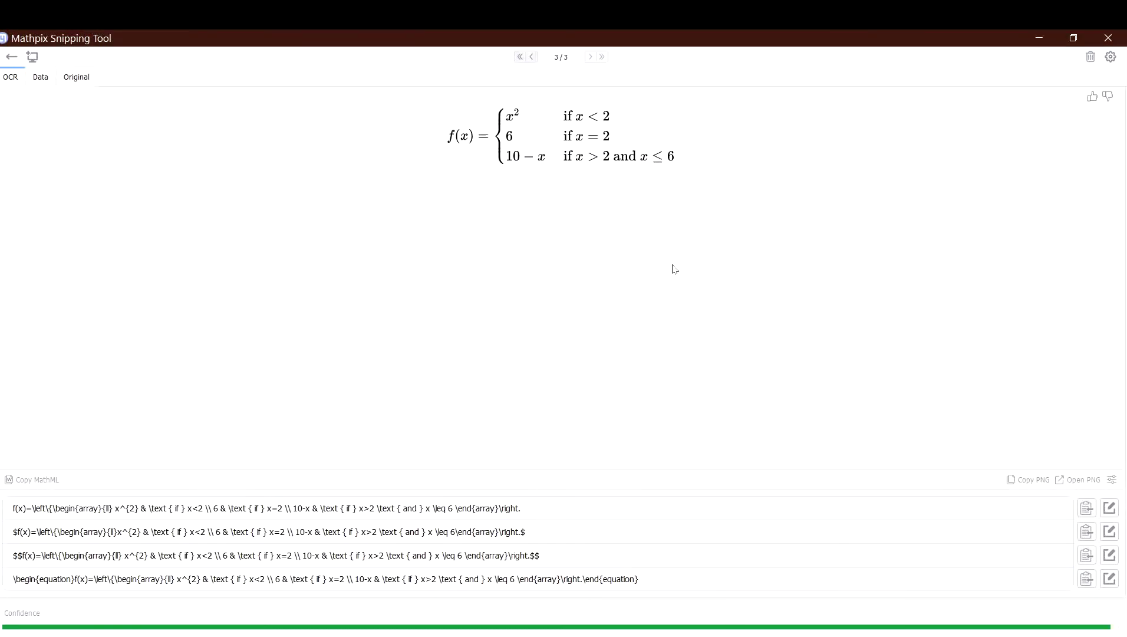
pyautogui.click(32, 57)
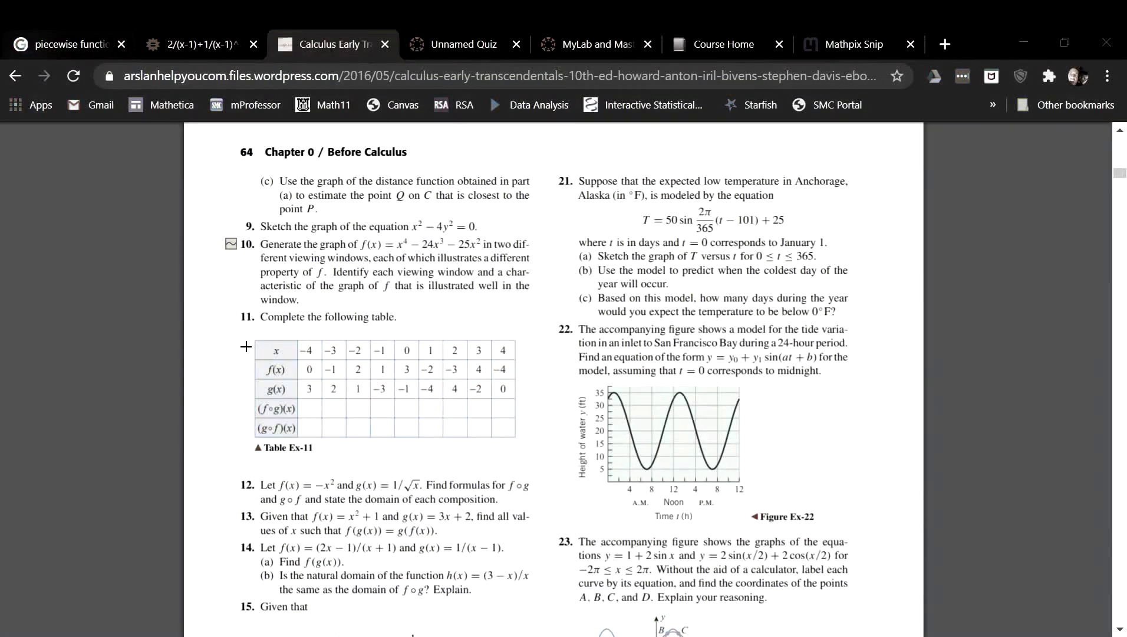
pyautogui.moveTo(237, 332); pyautogui.dragTo(542, 444)
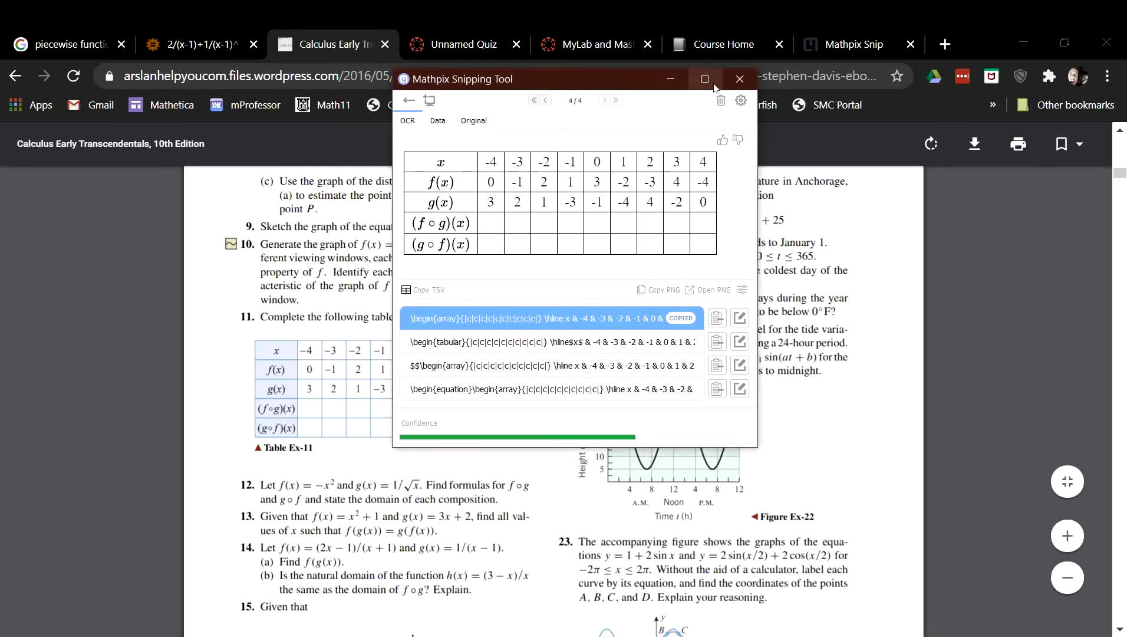
# - Restore the Mathpix results window so the textbook's page 1104 triple integrals are visible
pyautogui.click(705, 79)
pyautogui.doubleClick(714, 86)
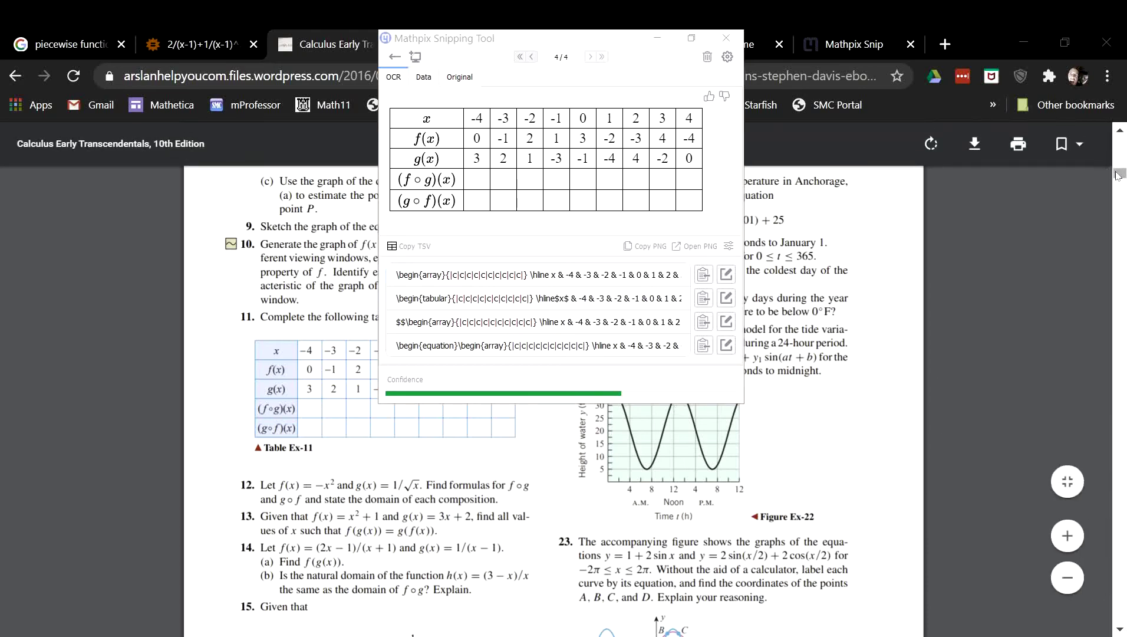
pyautogui.moveTo(1118, 168); pyautogui.dragTo(1118, 539)
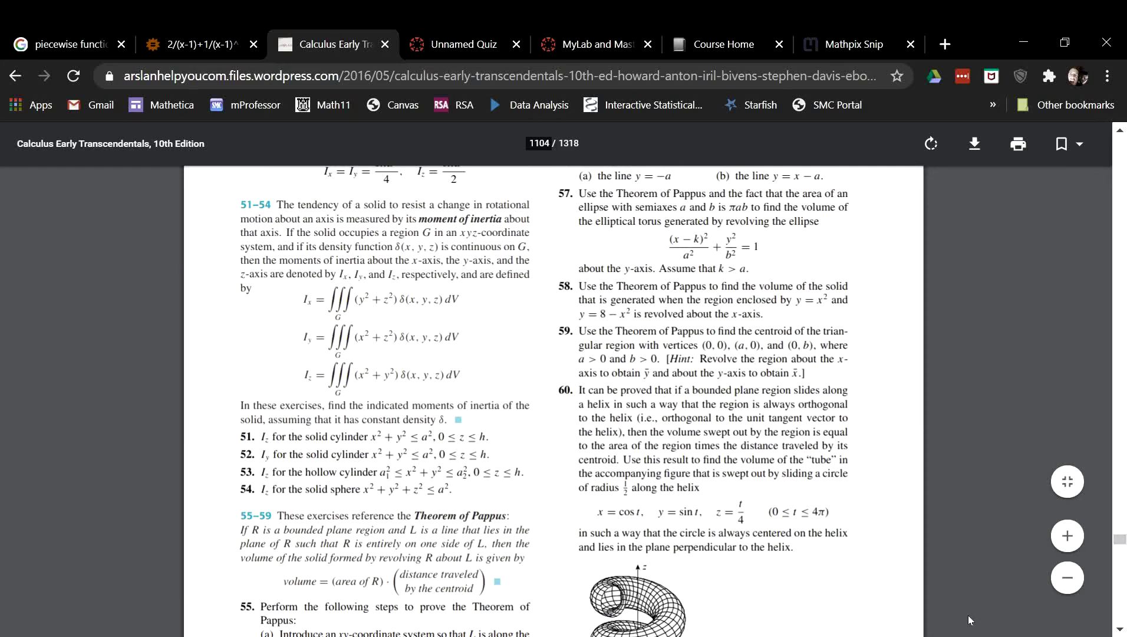
# - Summon Mathpix with Ctrl+Alt+M and snip the I_x triple integral into LaTeX as the fifth result
pyautogui.hotkey('ctrl', 'alt', 'm')
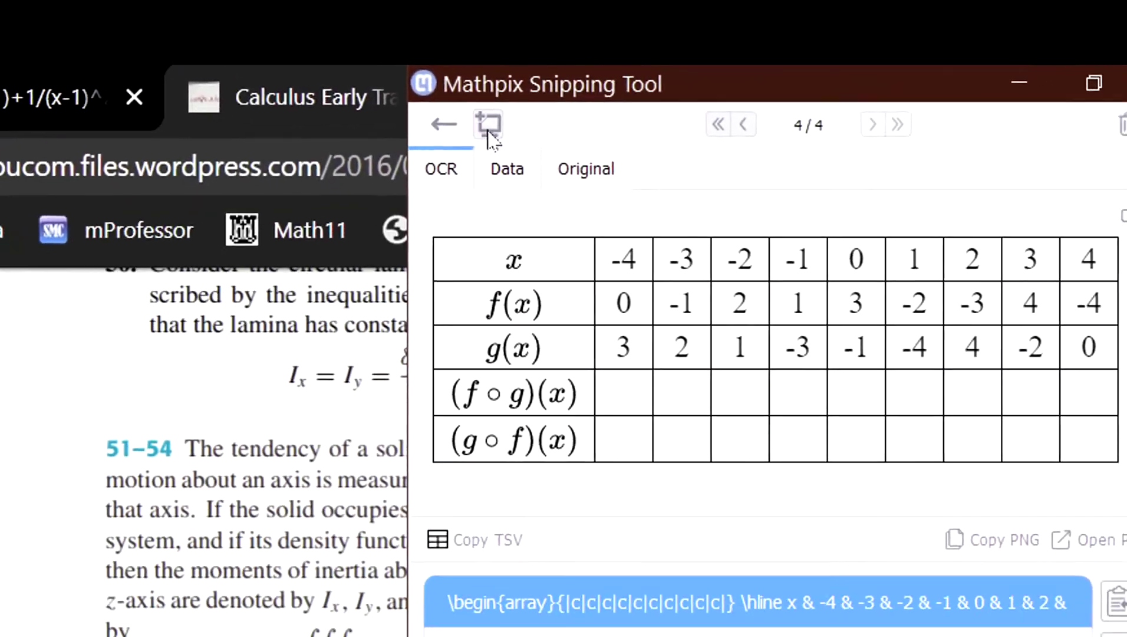
pyautogui.click(427, 77)
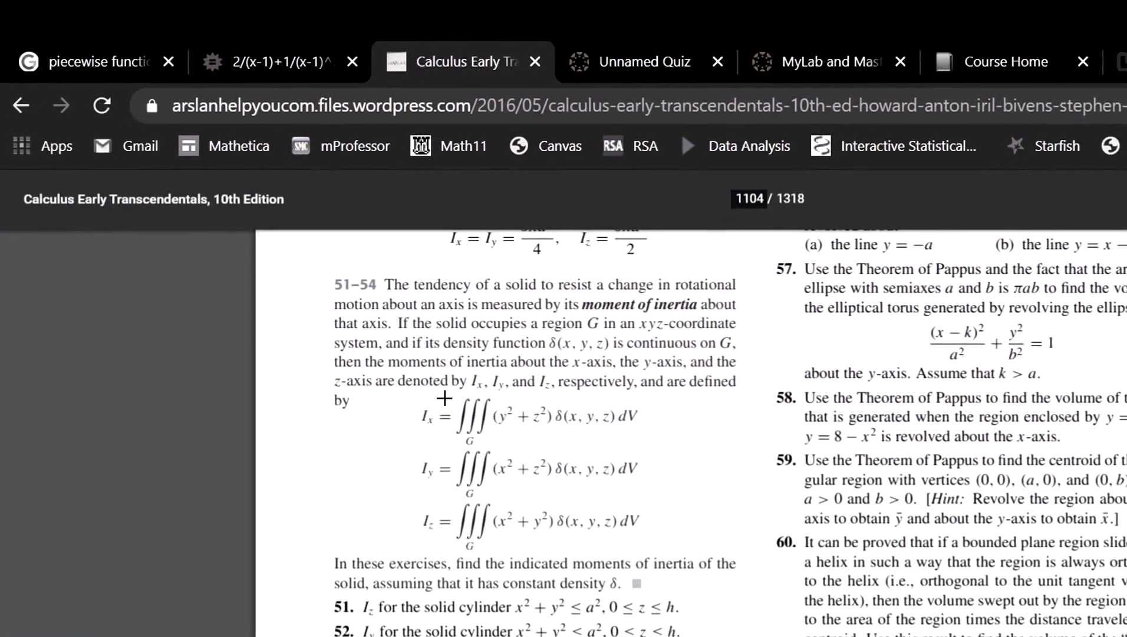
pyautogui.moveTo(381, 494); pyautogui.dragTo(511, 512)
pyautogui.moveTo(557, 411); pyautogui.dragTo(646, 447)
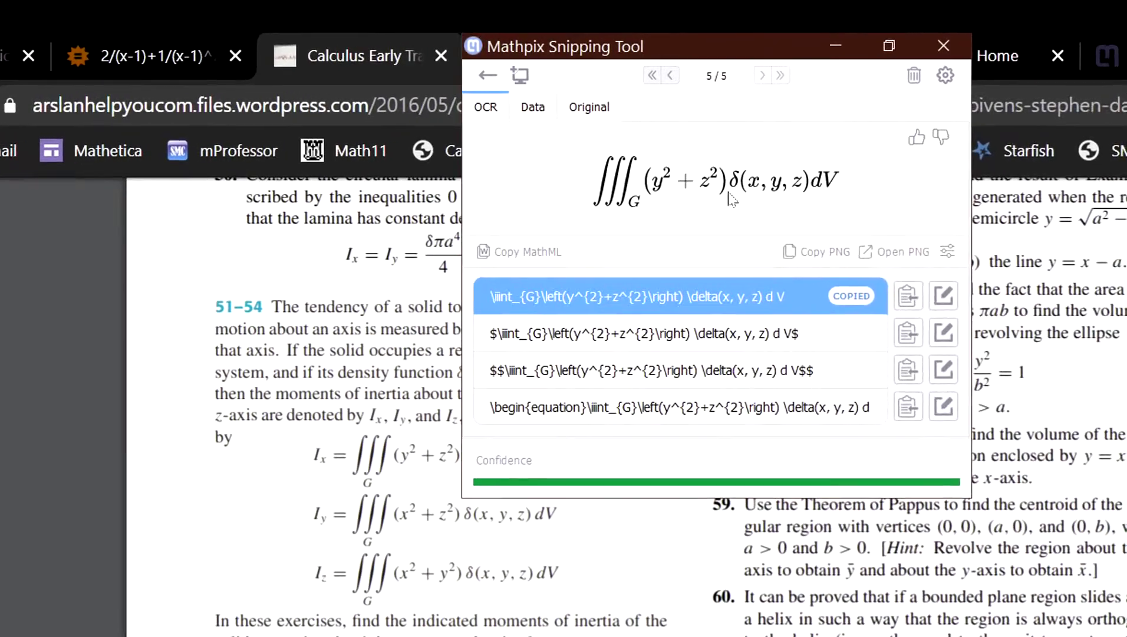